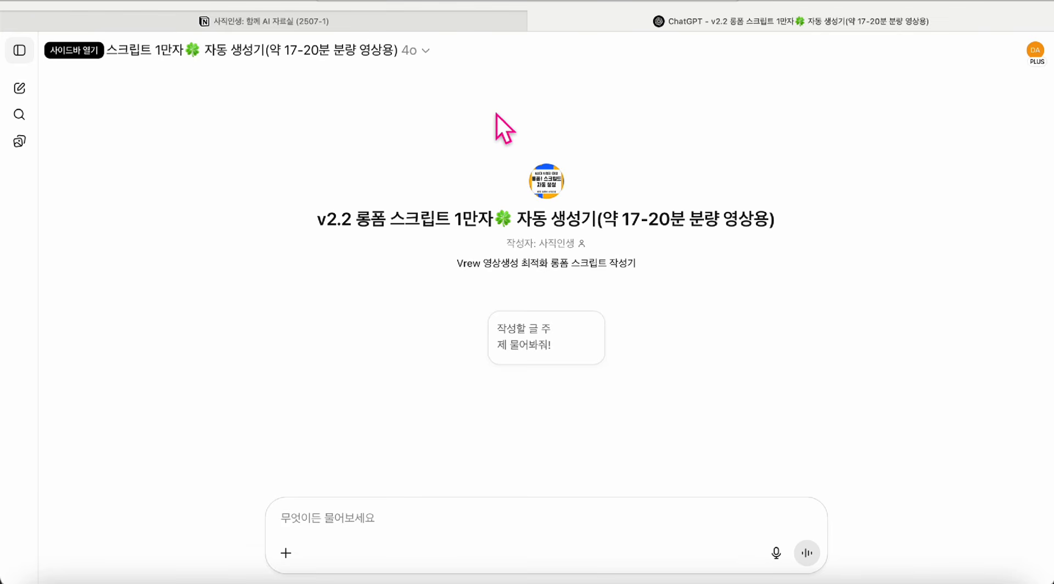
- Use the suggested topic prompt, submit "50대 부동산 투자시 주의 해야 할 꼭 알아야 할 지식", and look through the generated script sections
{"action": "left_click", "coordinate": [533, 358]}
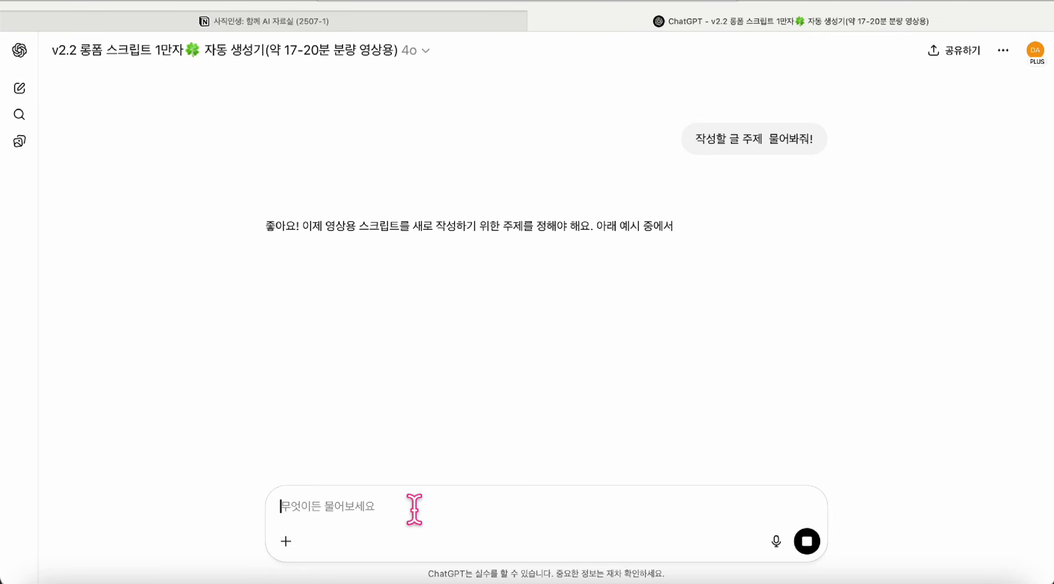
{"action": "type", "text": "50대 부동산 투자시 주의 해야 할 꼭 알아야 할 지식"}
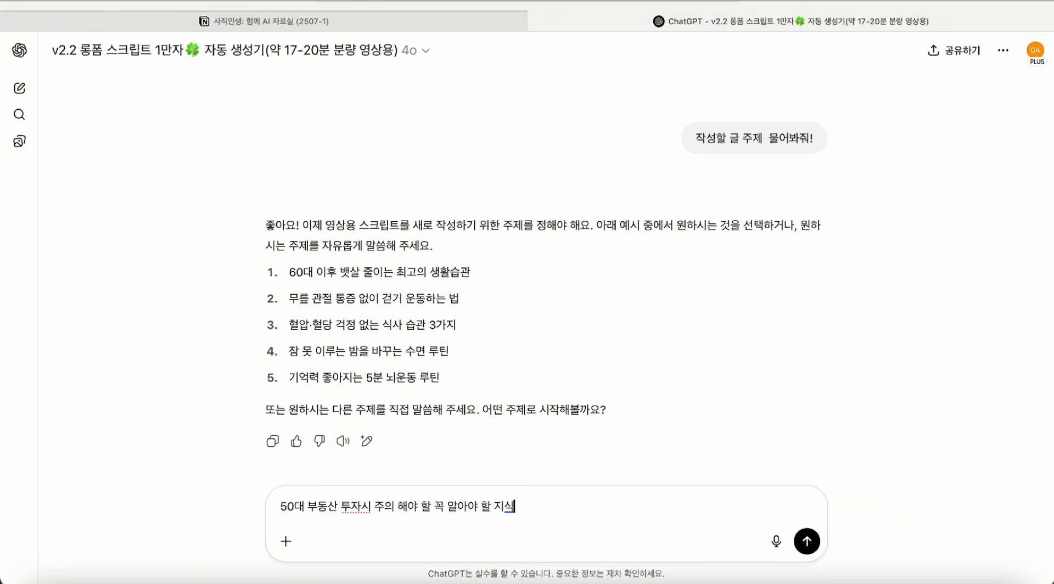
{"action": "key", "text": "Return"}
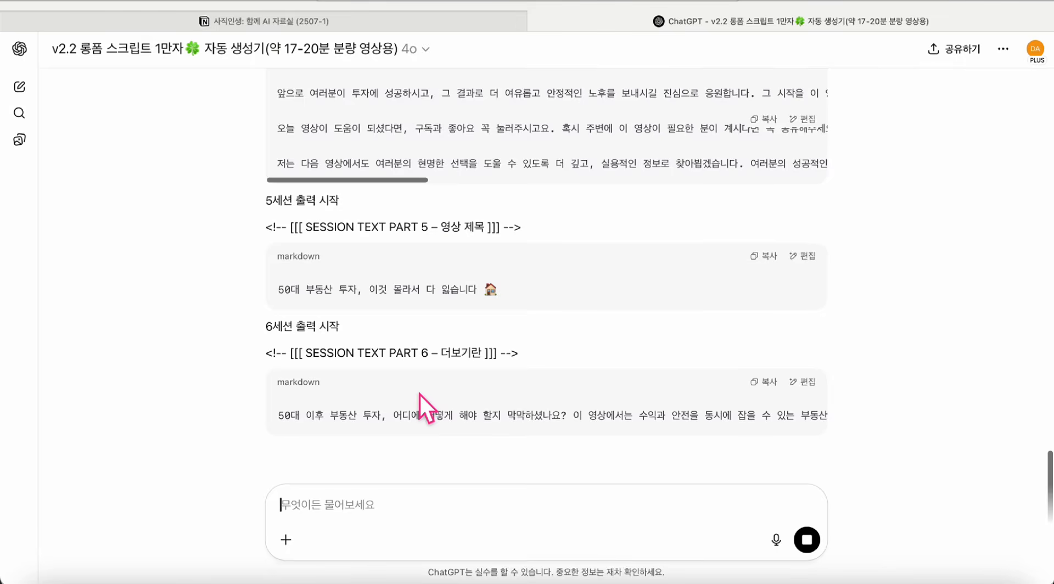
{"action": "scroll", "coordinate": [452, 403], "scroll_direction": "up", "scroll_amount": 20}
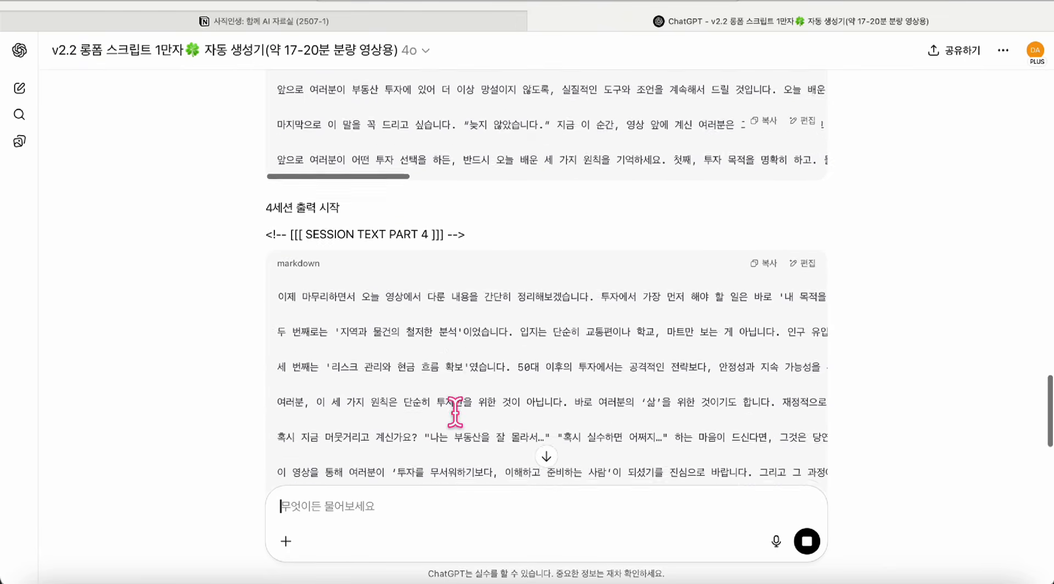
{"action": "scroll", "coordinate": [453, 404], "scroll_direction": "up", "scroll_amount": 20}
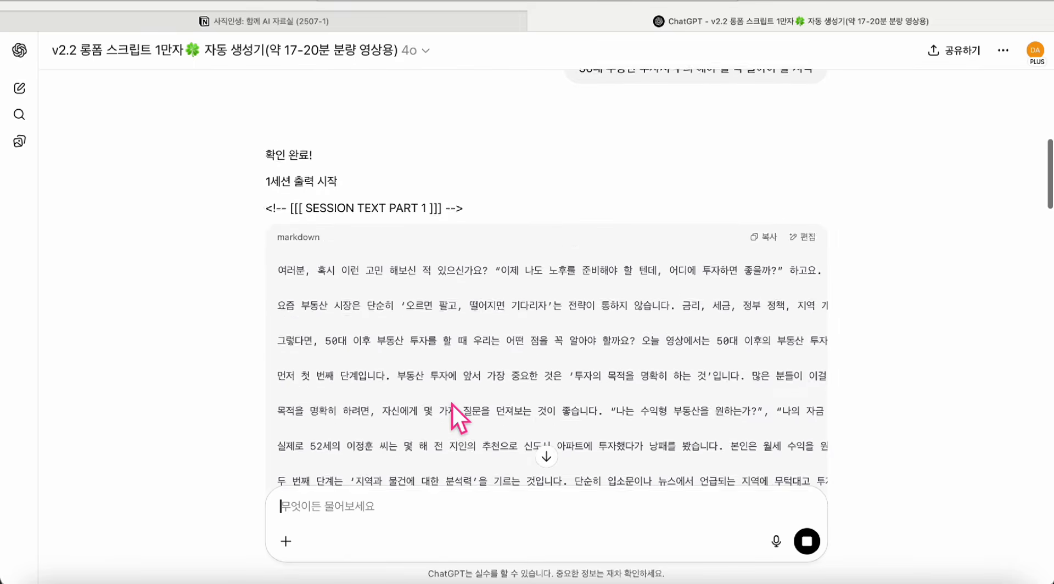
{"action": "scroll", "coordinate": [452, 403], "scroll_direction": "down", "scroll_amount": 1}
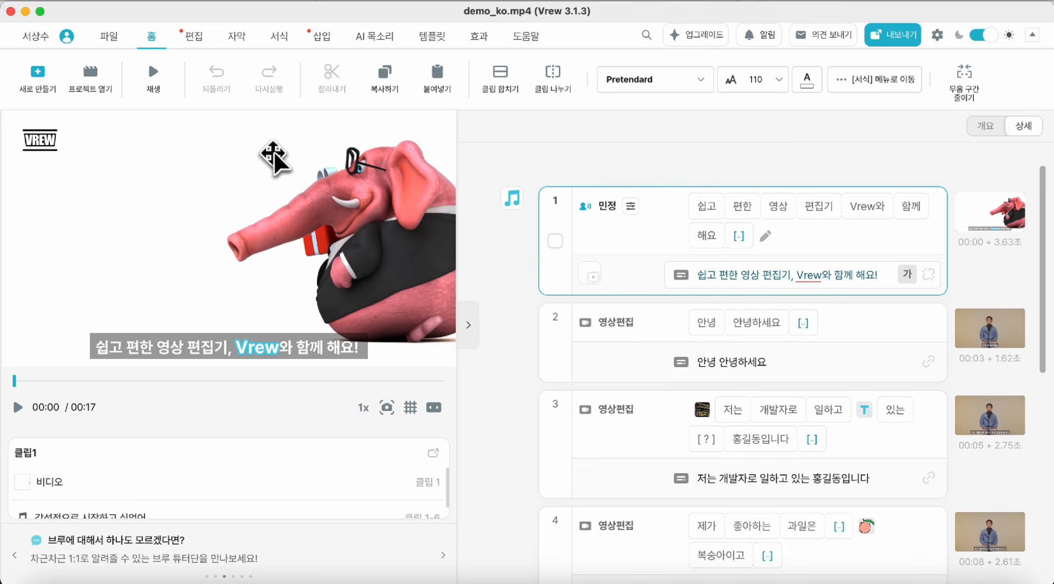
- In Vrew, start a new text-to-video project with the 정보 전달 스타일 video style and continue to script writing
{"action": "left_click", "coordinate": [38, 82]}
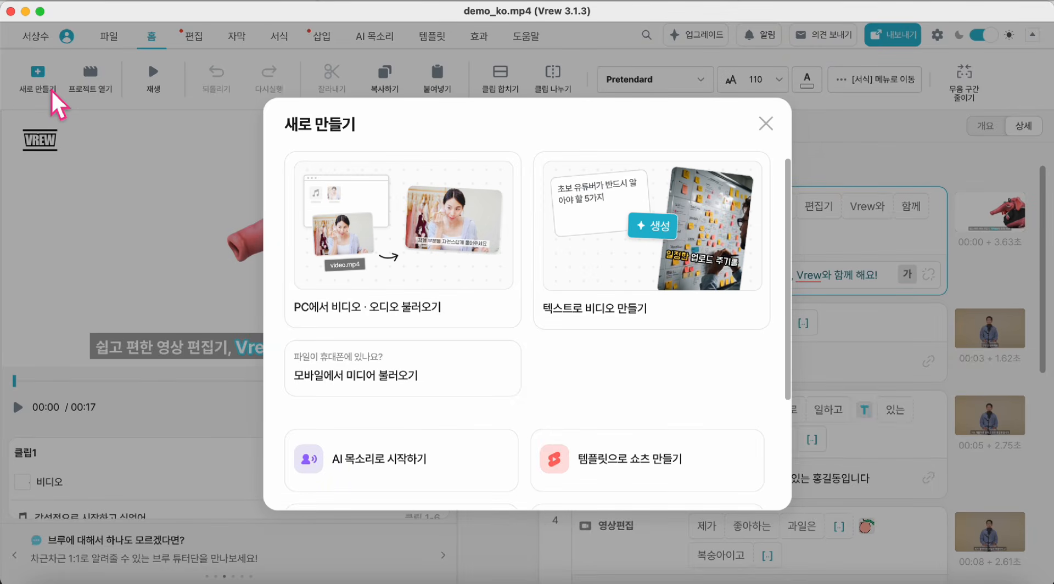
{"action": "left_click", "coordinate": [629, 235]}
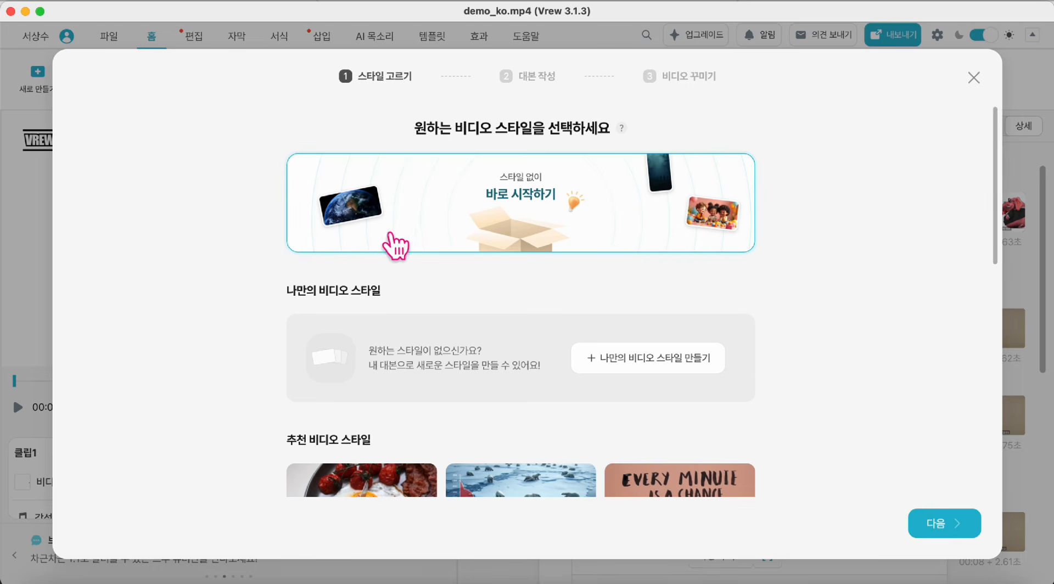
{"action": "scroll", "coordinate": [482, 327], "scroll_direction": "down", "scroll_amount": 3}
{"action": "mouse_move", "coordinate": [387, 349]}
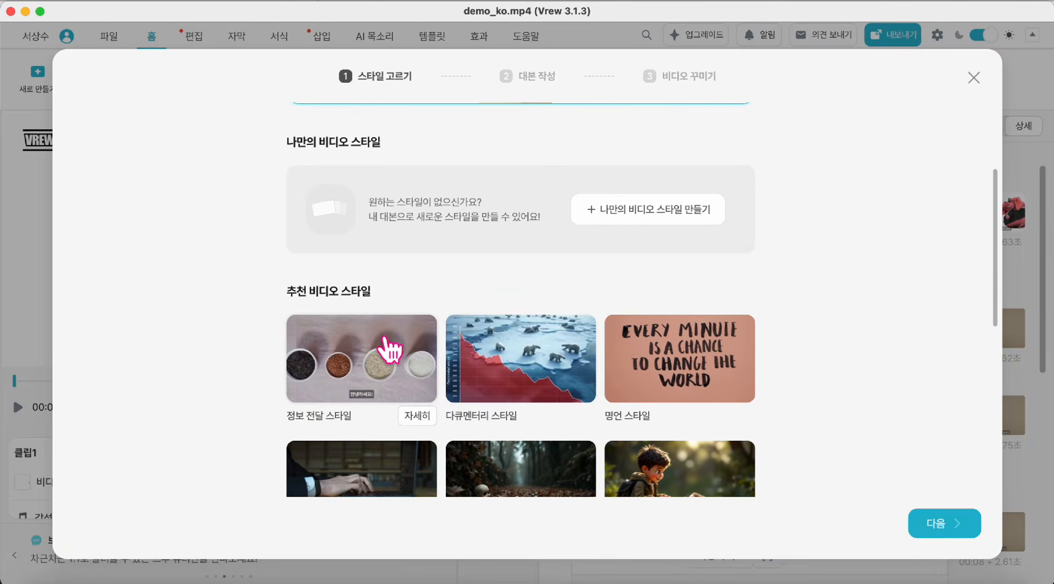
{"action": "scroll", "coordinate": [390, 348], "scroll_direction": "down", "scroll_amount": 2}
{"action": "left_click", "coordinate": [388, 330]}
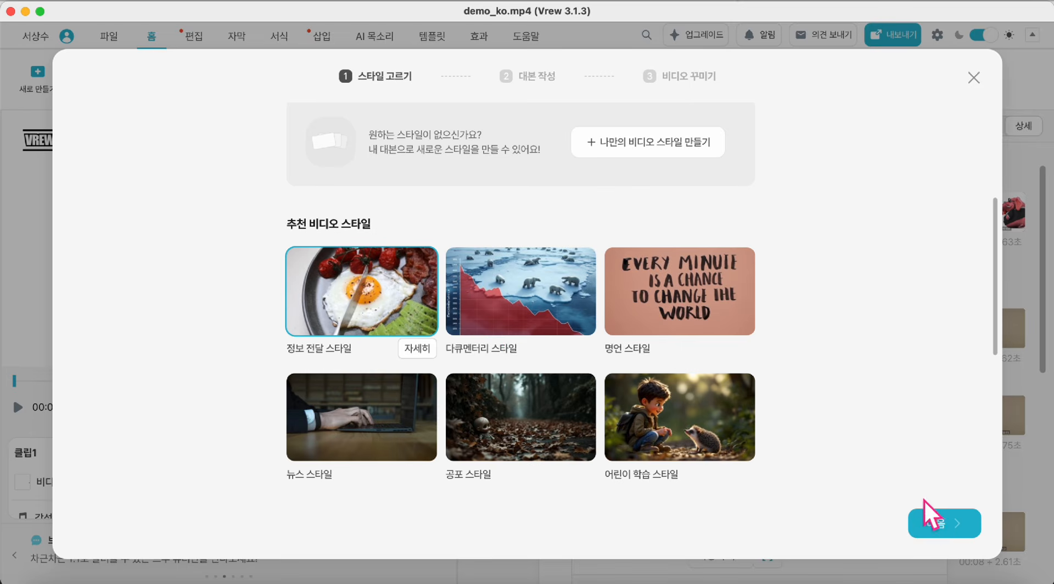
{"action": "left_click", "coordinate": [934, 524]}
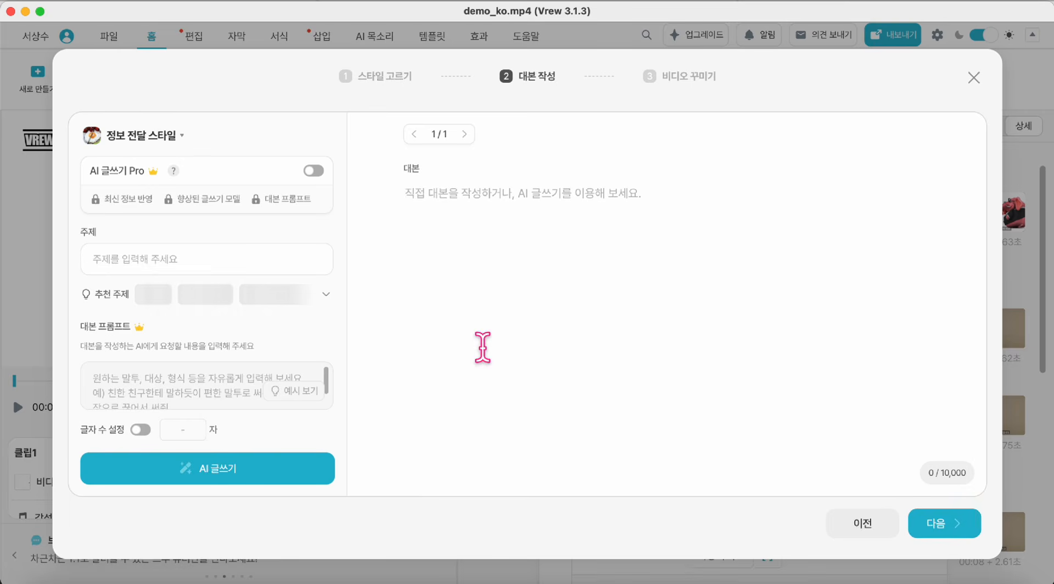
- Paste the first generated script section into the 대본 text area and add a new line after it
{"action": "left_click", "coordinate": [440, 201]}
{"action": "key", "text": "super+v"}
{"action": "key", "text": "Return"}
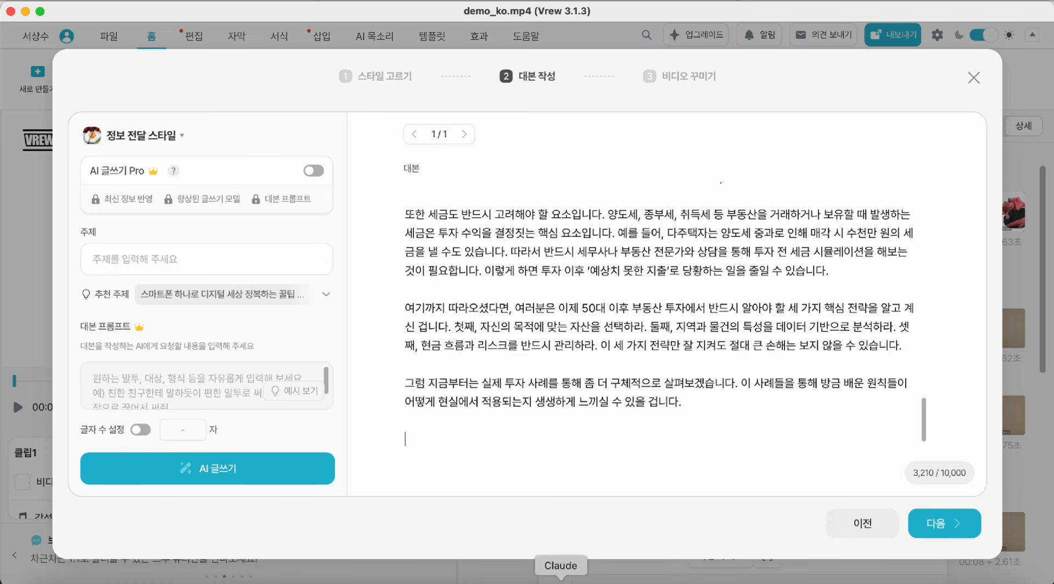
- Copy script part 2 from ChatGPT, paste it below the first part in Vrew's script, and add blank lines after it
{"action": "left_click", "coordinate": [592, 579]}
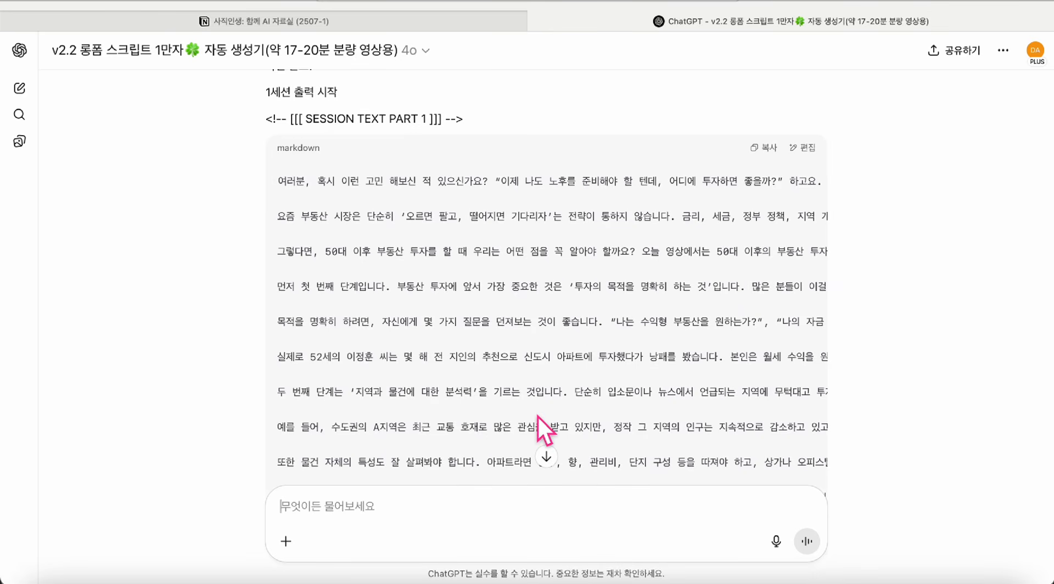
{"action": "scroll", "coordinate": [537, 416], "scroll_direction": "down", "scroll_amount": 15}
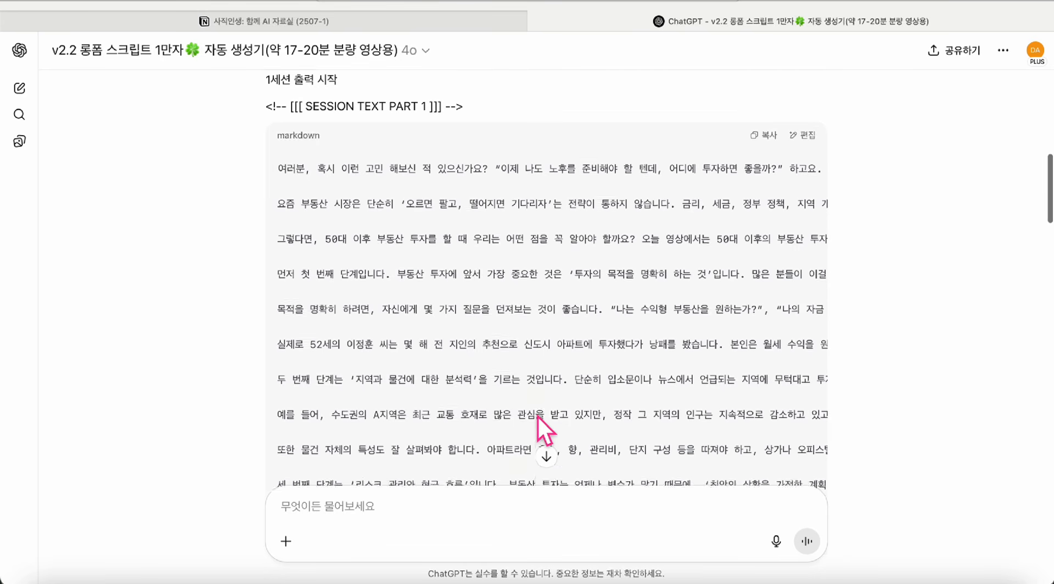
{"action": "scroll", "coordinate": [538, 416], "scroll_direction": "up", "scroll_amount": 1}
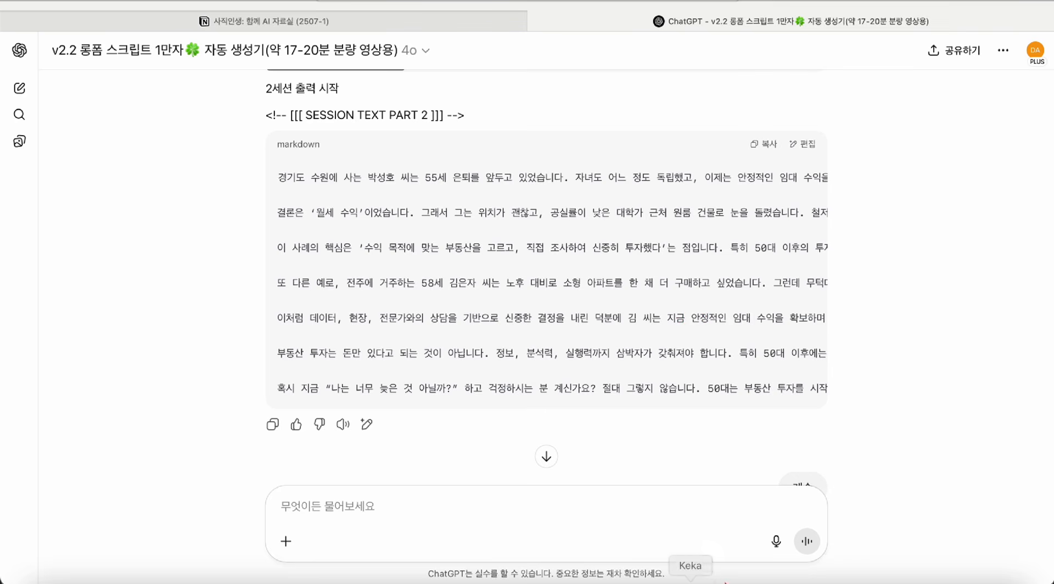
{"action": "left_click", "coordinate": [932, 581]}
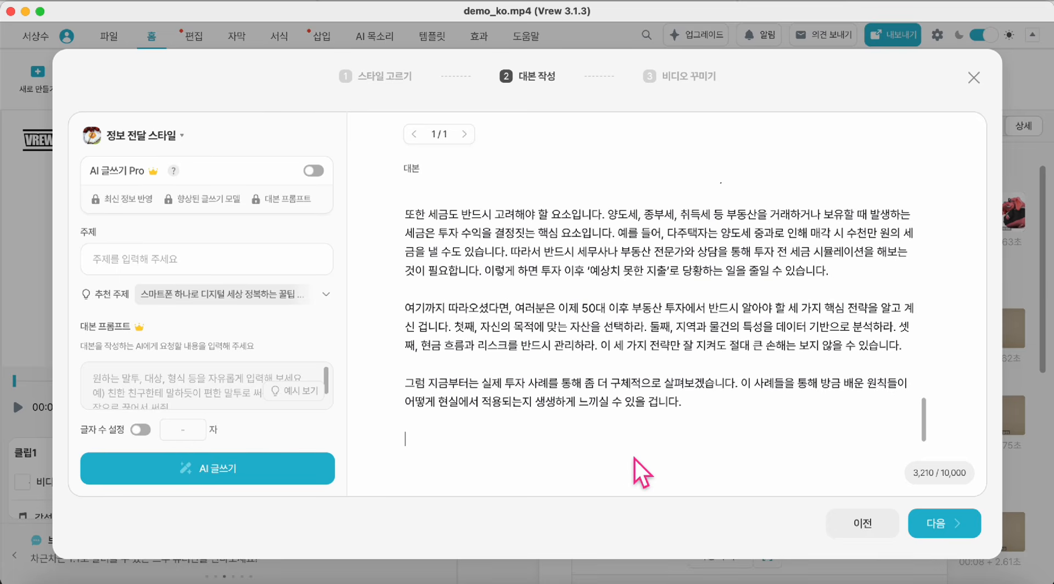
{"action": "key", "text": "super+v"}
{"action": "scroll", "coordinate": [671, 371], "scroll_direction": "down", "scroll_amount": 10}
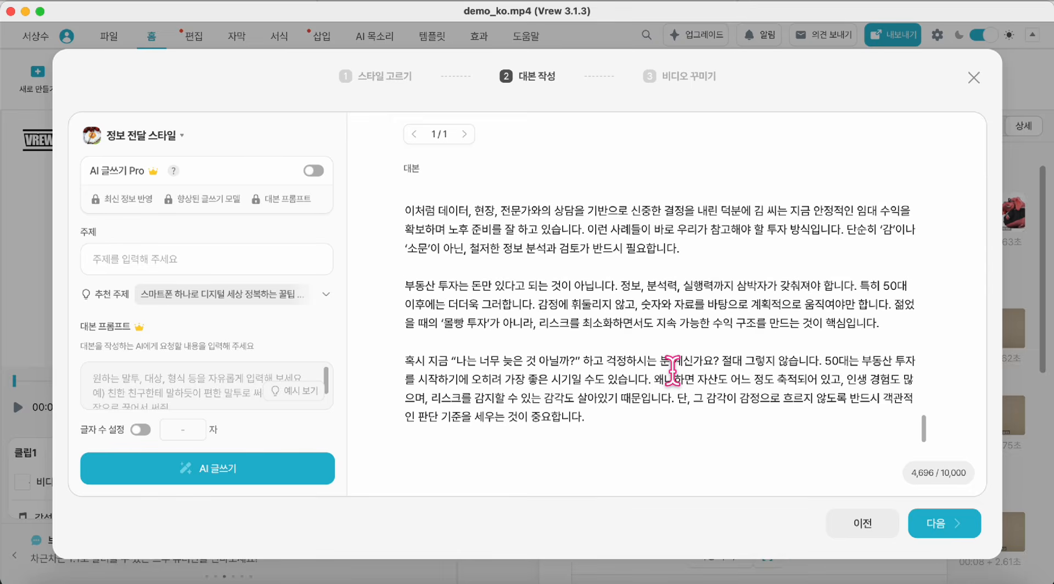
{"action": "left_click", "coordinate": [677, 430]}
{"action": "key", "text": "Return"}
{"action": "key", "text": "Return"}
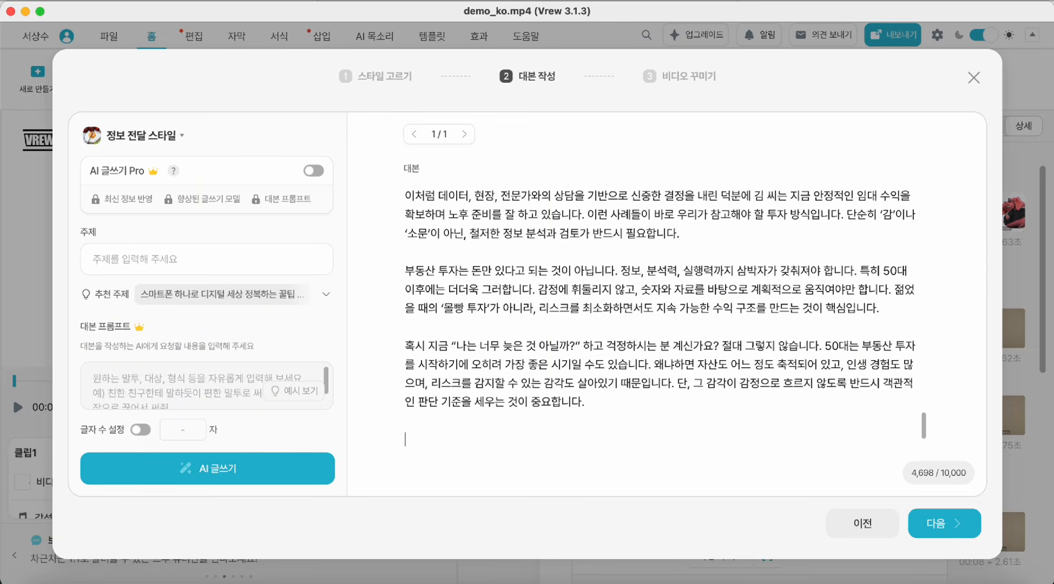
- Copy script part 3 from ChatGPT and paste it at the end of Vrew's script
{"action": "left_click", "coordinate": [589, 574]}
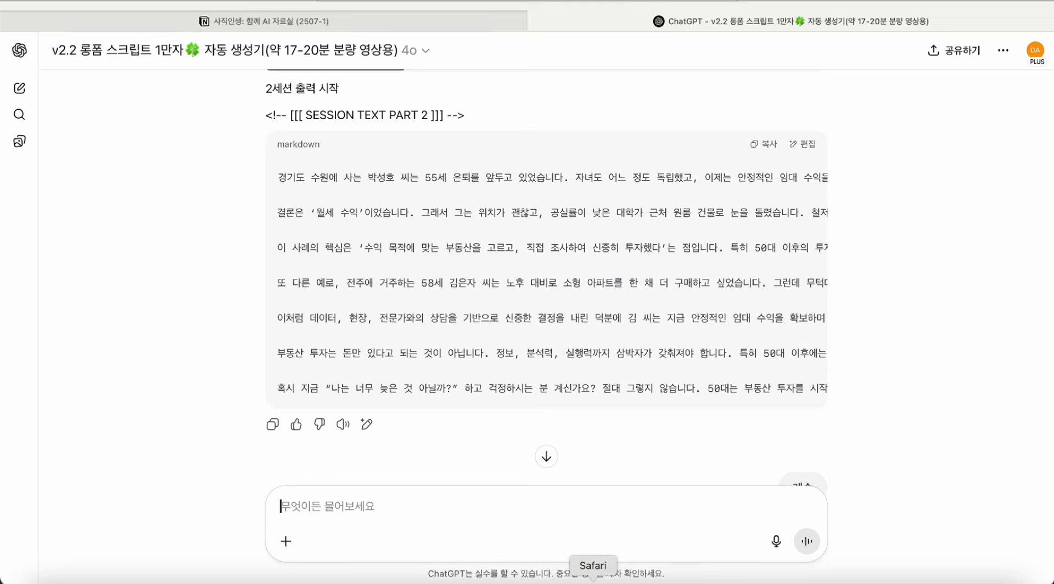
{"action": "scroll", "coordinate": [555, 375], "scroll_direction": "down", "scroll_amount": 10}
{"action": "scroll", "coordinate": [670, 274], "scroll_direction": "up", "scroll_amount": 2}
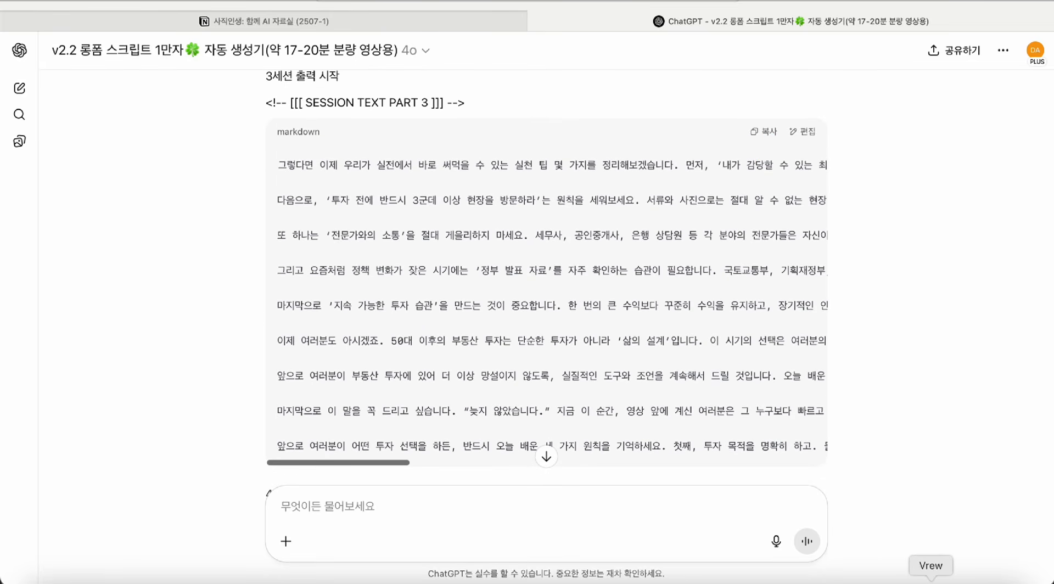
{"action": "left_click", "coordinate": [931, 582]}
{"action": "key", "text": "super+v"}
{"action": "scroll", "coordinate": [684, 415], "scroll_direction": "down", "scroll_amount": 1}
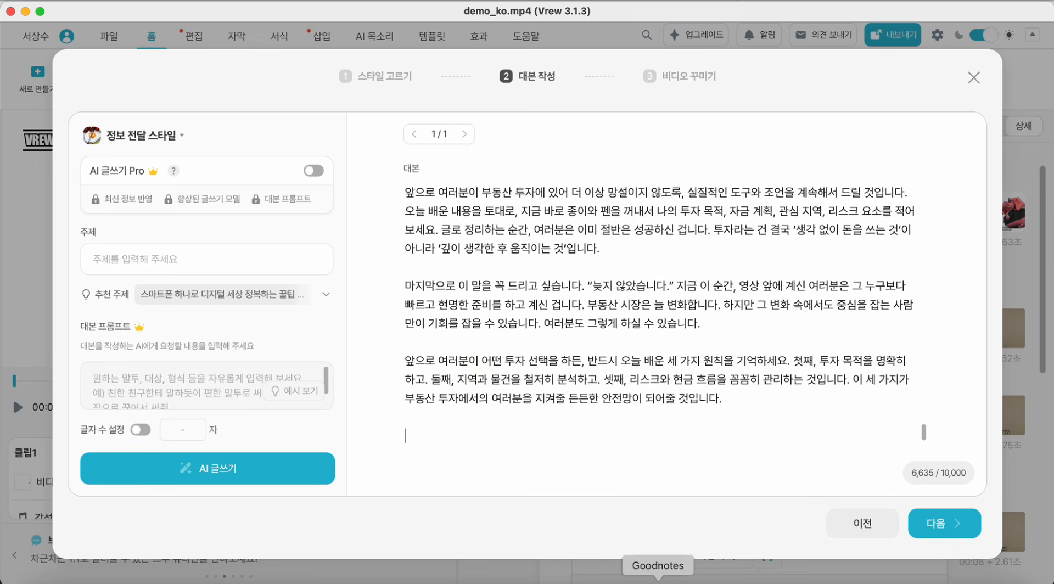
- Copy script part 4 from ChatGPT and append it to the end of Vrew's script
{"action": "left_click", "coordinate": [522, 581]}
{"action": "scroll", "coordinate": [614, 400], "scroll_direction": "down", "scroll_amount": 5}
{"action": "scroll", "coordinate": [620, 395], "scroll_direction": "down", "scroll_amount": 1}
{"action": "left_click", "coordinate": [764, 120]}
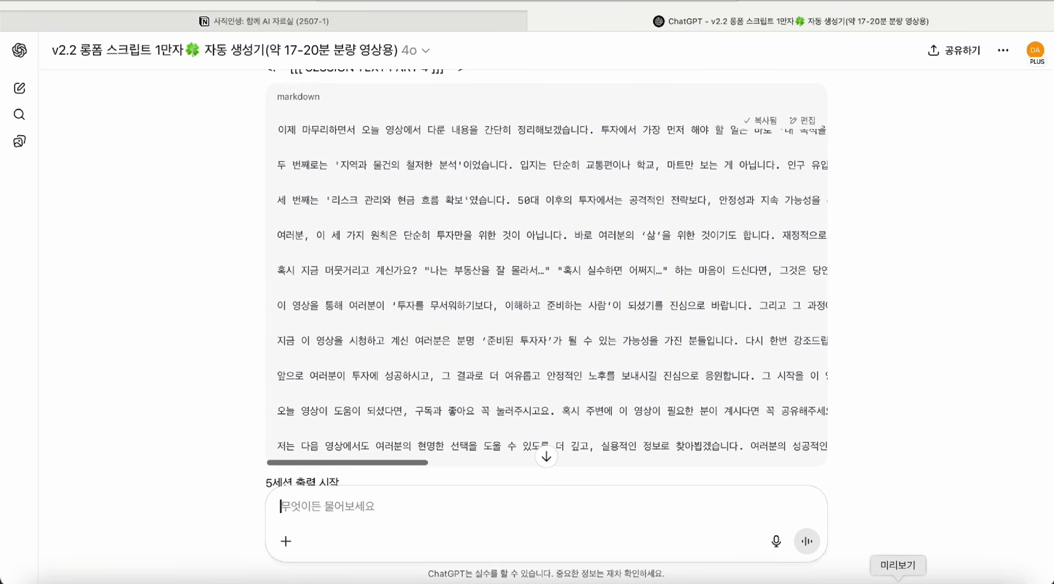
{"action": "left_click", "coordinate": [863, 577]}
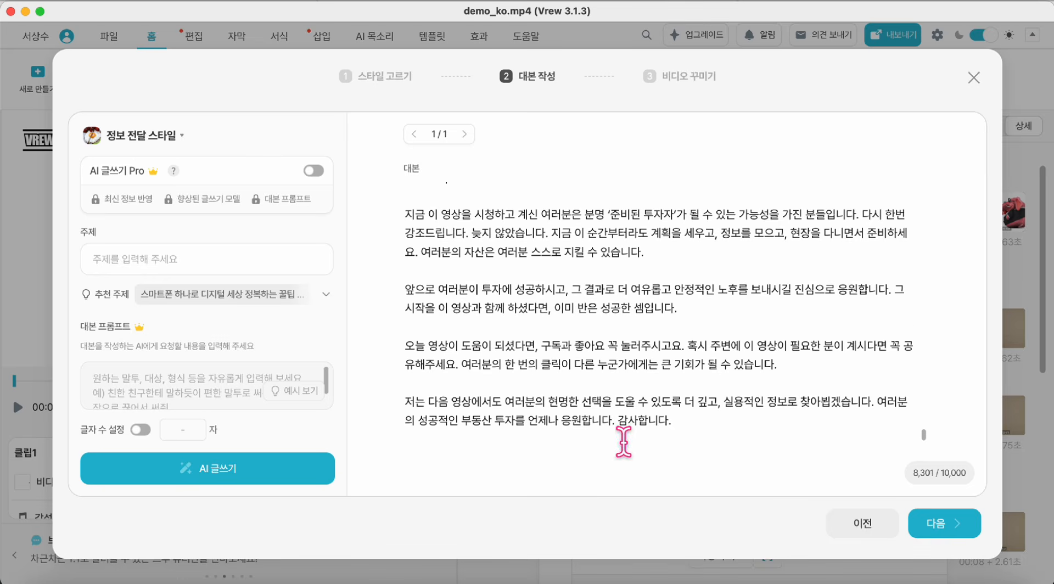
{"action": "scroll", "coordinate": [623, 442], "scroll_direction": "down", "scroll_amount": 1}
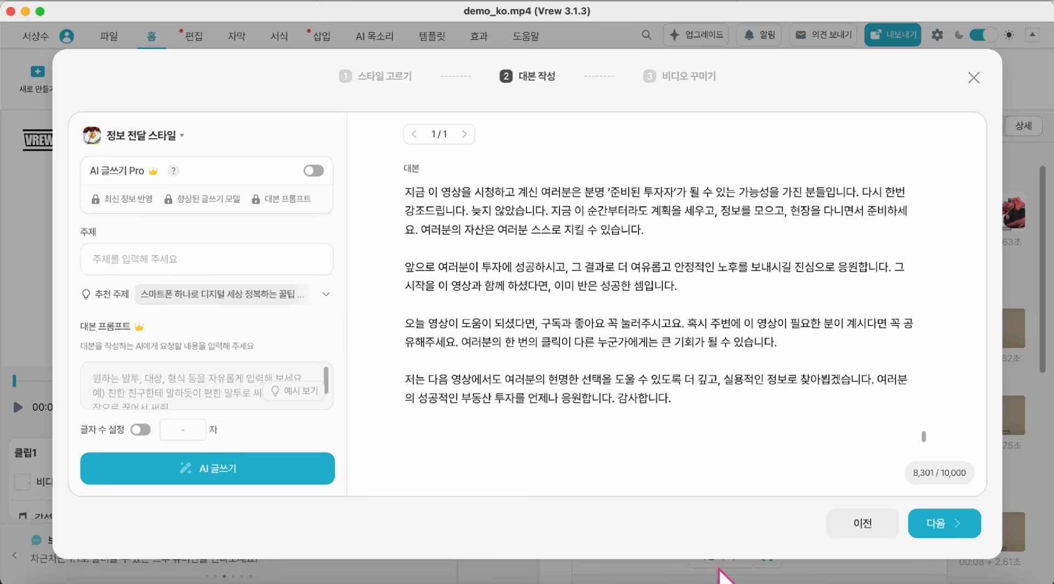
- Check the video title and description sections in ChatGPT, and return to Vrew to advance to the 비디오 꾸미기 stage
{"action": "left_click", "coordinate": [588, 575]}
{"action": "scroll", "coordinate": [586, 420], "scroll_direction": "down", "scroll_amount": 10}
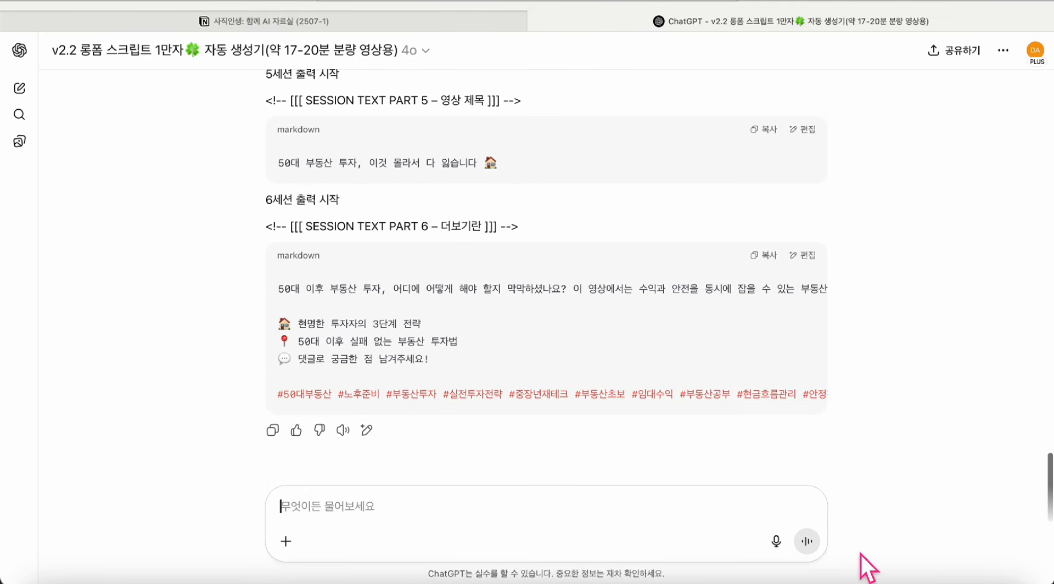
{"action": "left_click", "coordinate": [930, 581]}
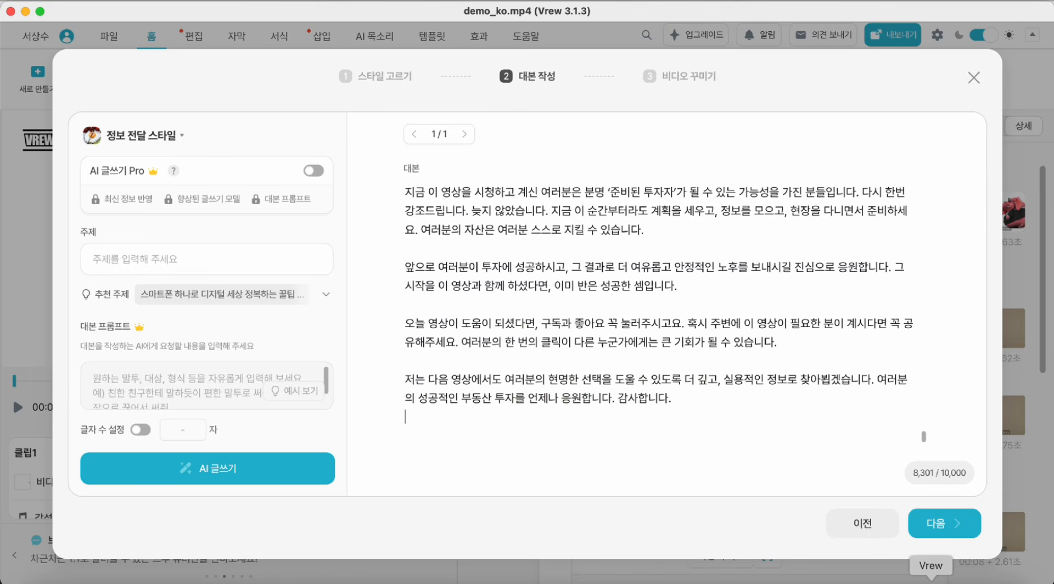
{"action": "left_click", "coordinate": [933, 527]}
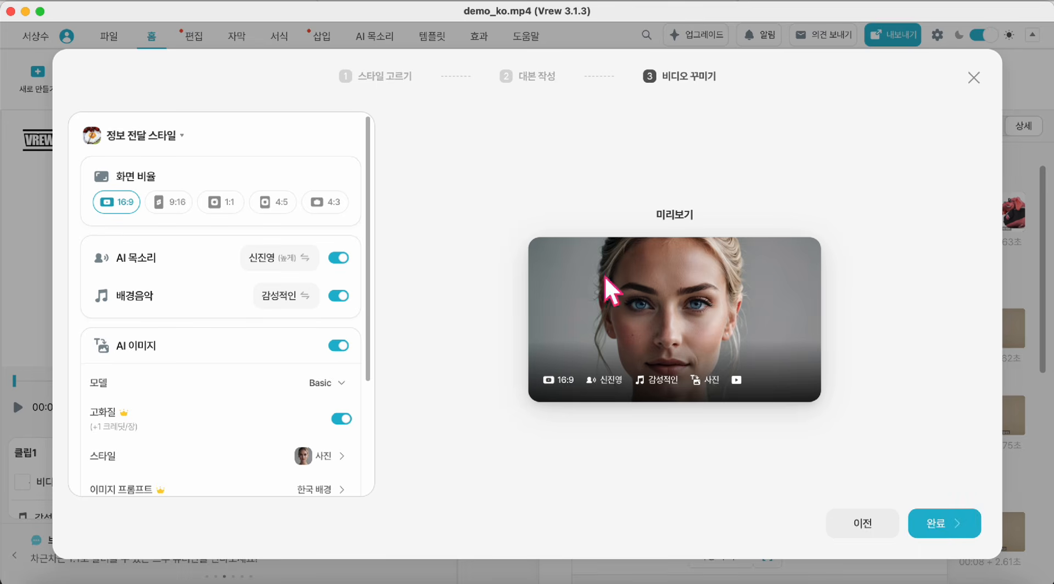
- Open the AI voice selection and filter the voices to 한국어 only, with English deselected
{"action": "left_click", "coordinate": [279, 258]}
{"action": "left_click", "coordinate": [626, 244]}
{"action": "left_click", "coordinate": [268, 272]}
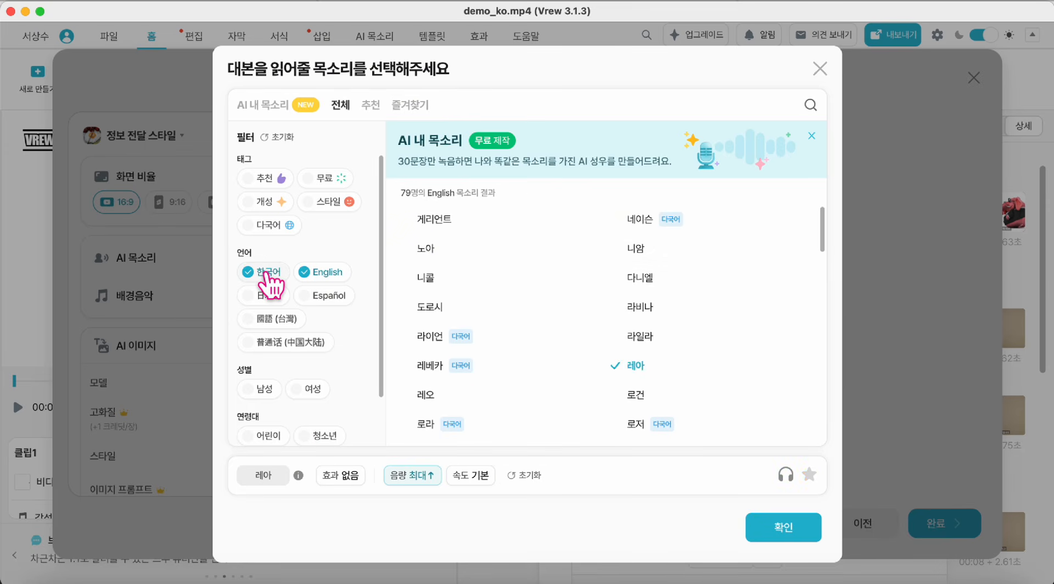
{"action": "left_click", "coordinate": [321, 272]}
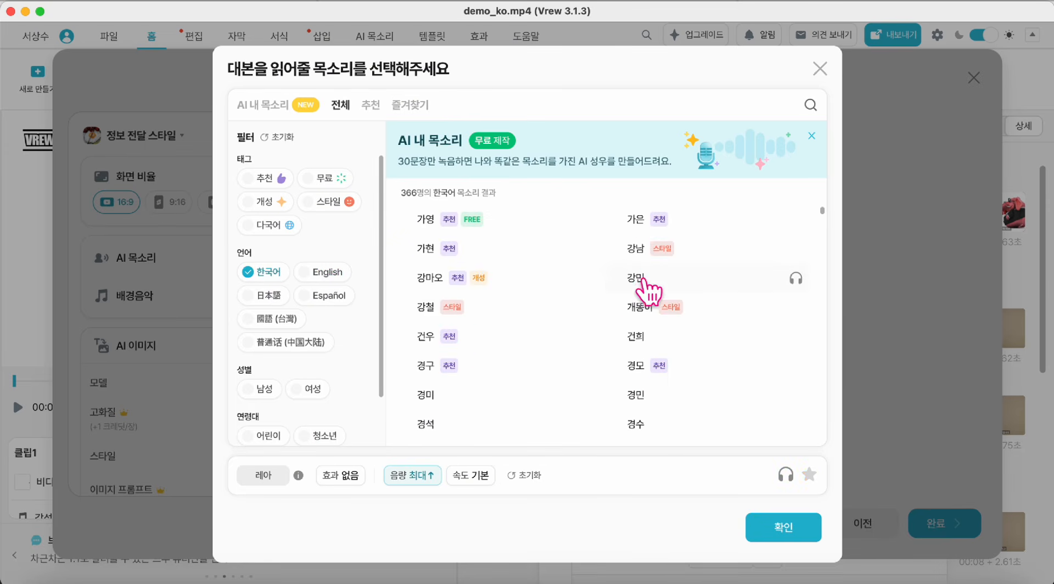
- Try a voice and narrow the voice list to 남성 with the age groups 청년, 중년 and 어르신
{"action": "left_click", "coordinate": [634, 336]}
{"action": "left_click", "coordinate": [263, 391]}
{"action": "scroll", "coordinate": [265, 393], "scroll_direction": "down", "scroll_amount": 2}
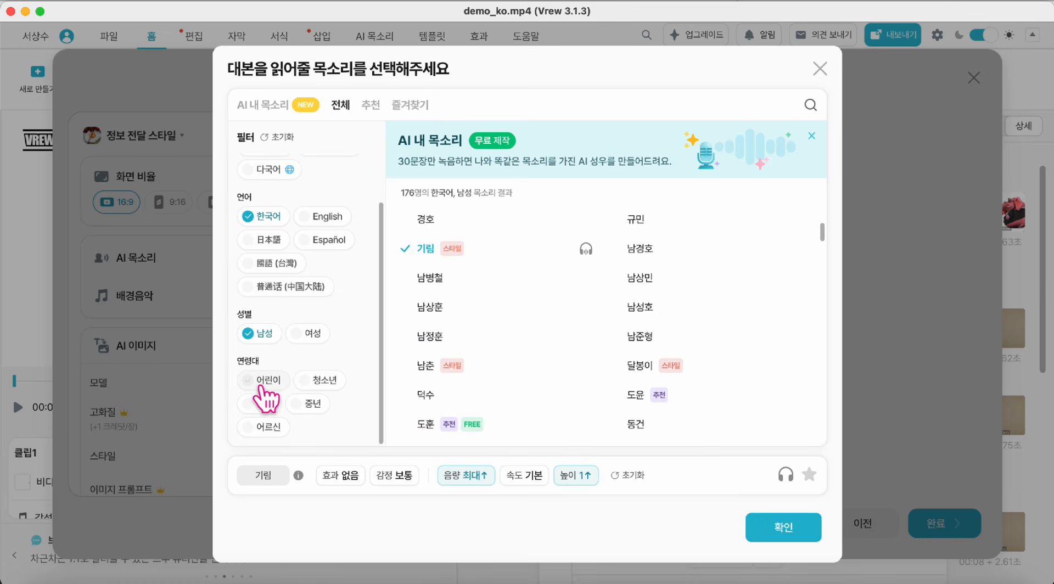
{"action": "left_click", "coordinate": [270, 428]}
{"action": "left_click", "coordinate": [312, 403]}
{"action": "left_click", "coordinate": [263, 404]}
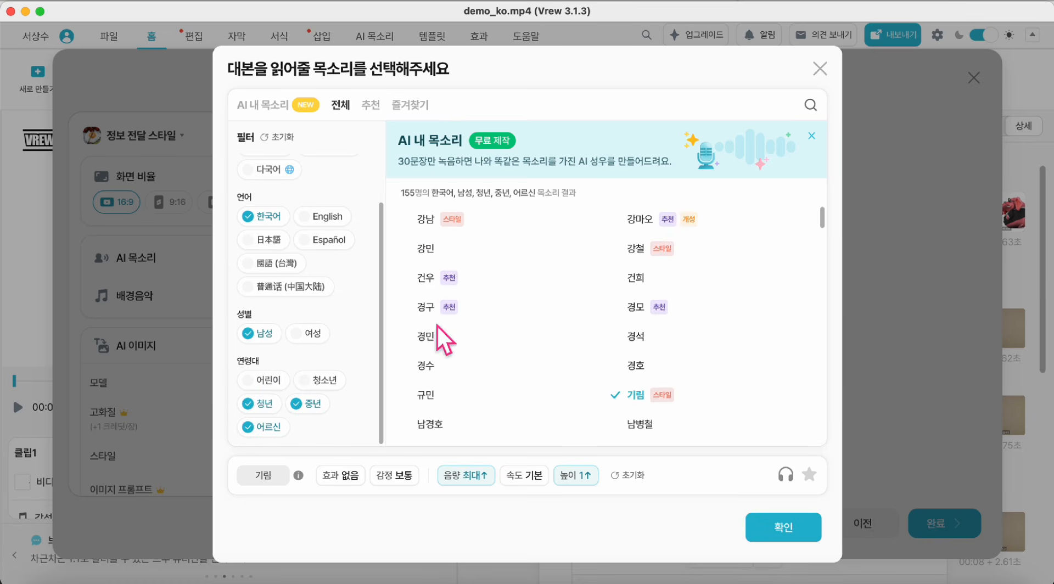
- Filter for 추천 voices, choose the 신시훈 voice and confirm it as the narrator
{"action": "scroll", "coordinate": [404, 352], "scroll_direction": "down", "scroll_amount": 3}
{"action": "left_click", "coordinate": [785, 262]}
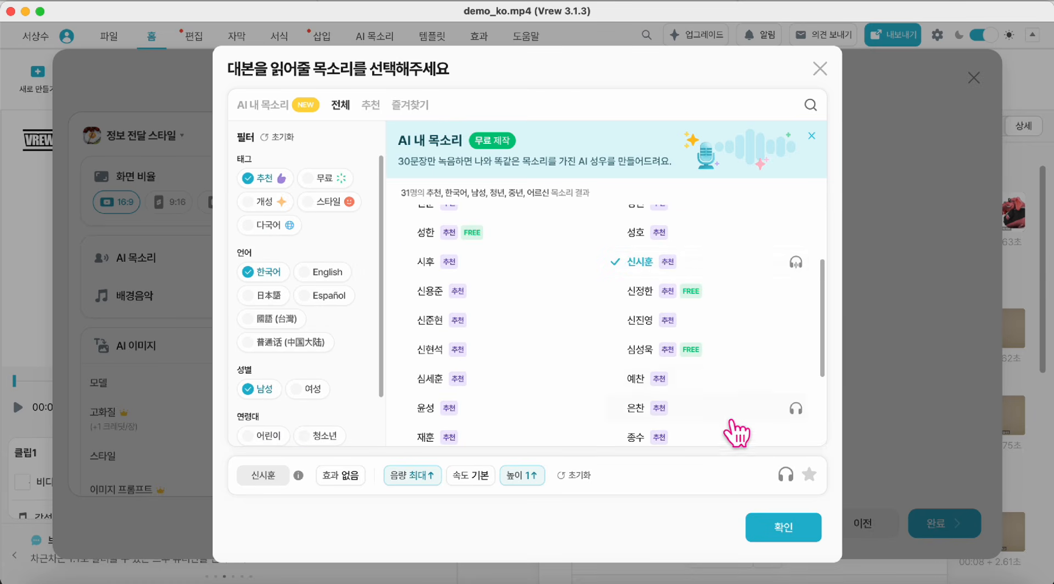
{"action": "left_click", "coordinate": [782, 526]}
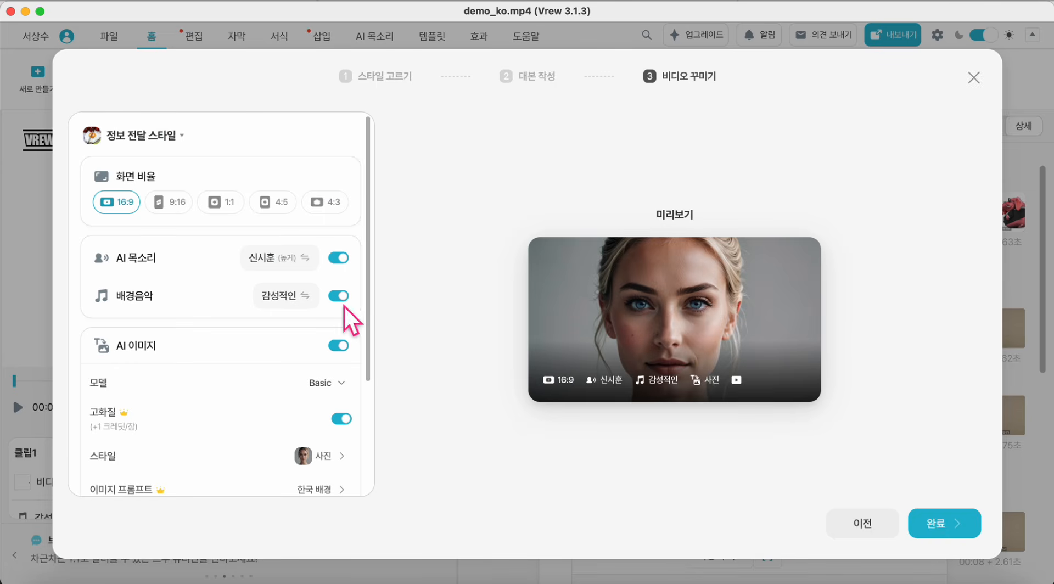
- Turn off the 고화질 option and disable AI 이미지 for the video
{"action": "scroll", "coordinate": [331, 352], "scroll_direction": "down", "scroll_amount": 2}
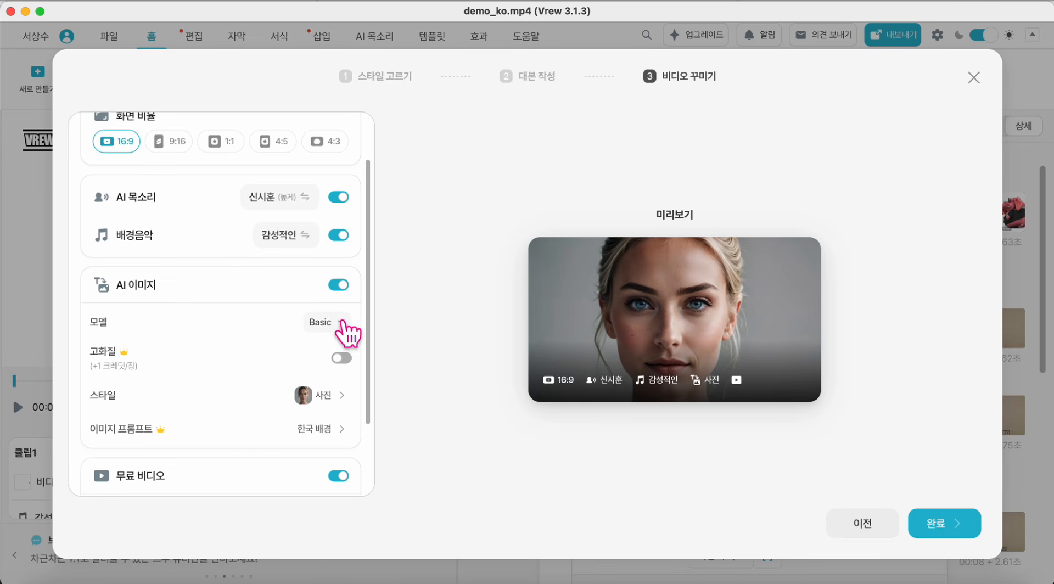
{"action": "scroll", "coordinate": [344, 329], "scroll_direction": "down", "scroll_amount": 1}
{"action": "left_click", "coordinate": [338, 262]}
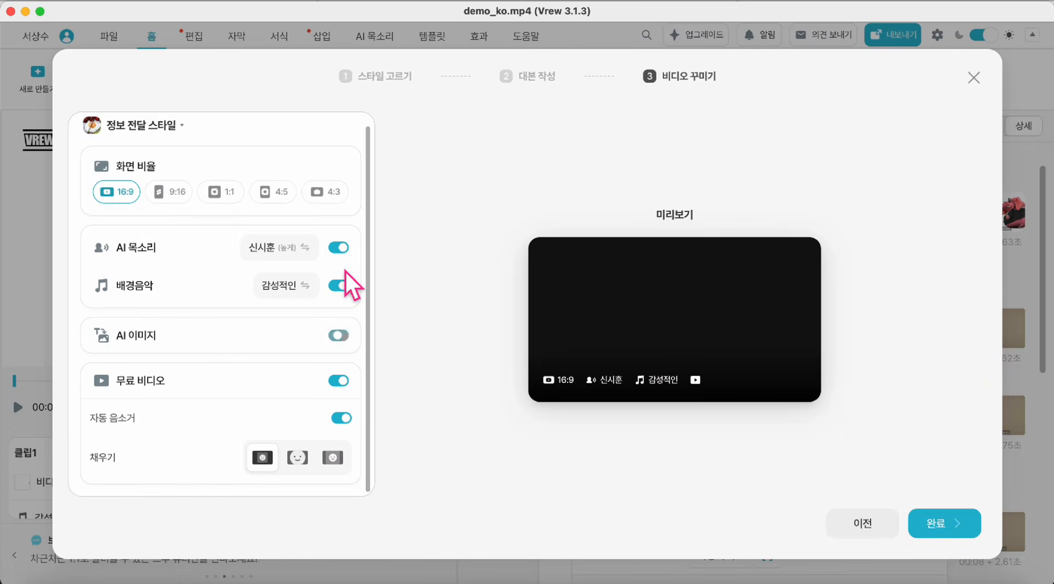
- Enable AI 이미지 with the image prompt "한국 배경 부동산 관련 정보" and generate the video
{"action": "left_click", "coordinate": [339, 335]}
{"action": "scroll", "coordinate": [313, 341], "scroll_direction": "down", "scroll_amount": 2}
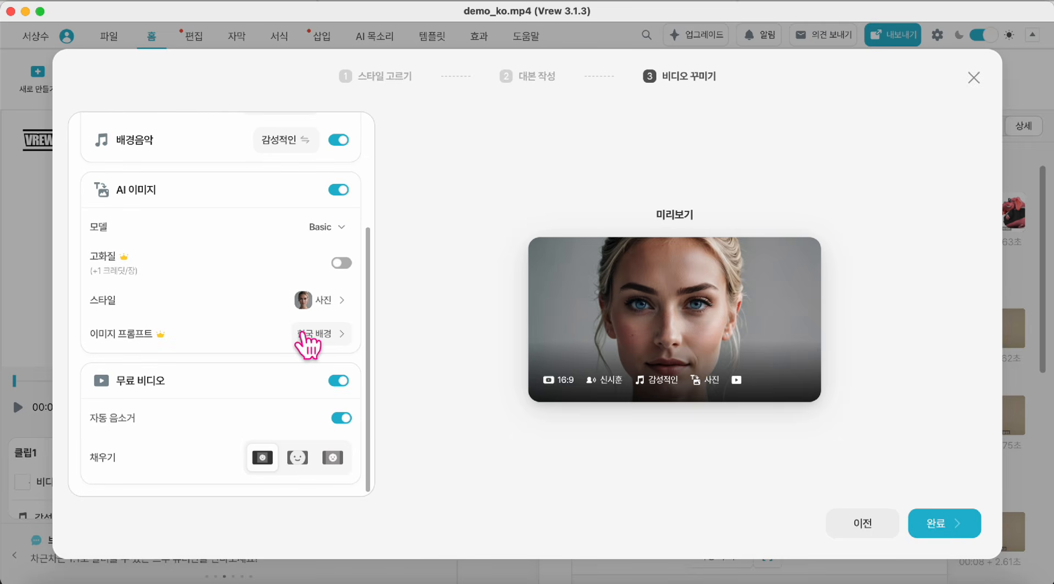
{"action": "left_click", "coordinate": [302, 332]}
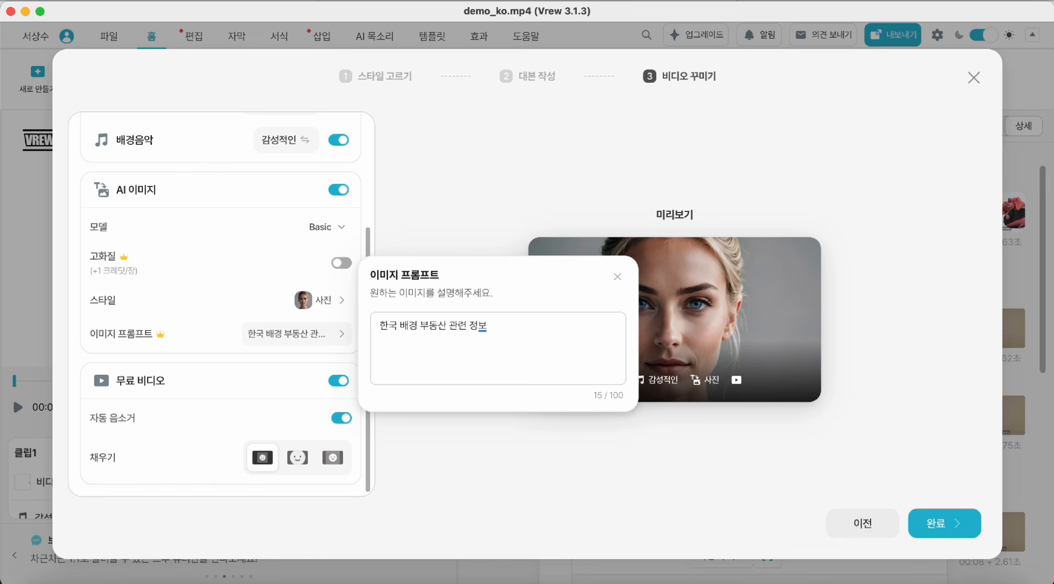
{"action": "left_click", "coordinate": [242, 338]}
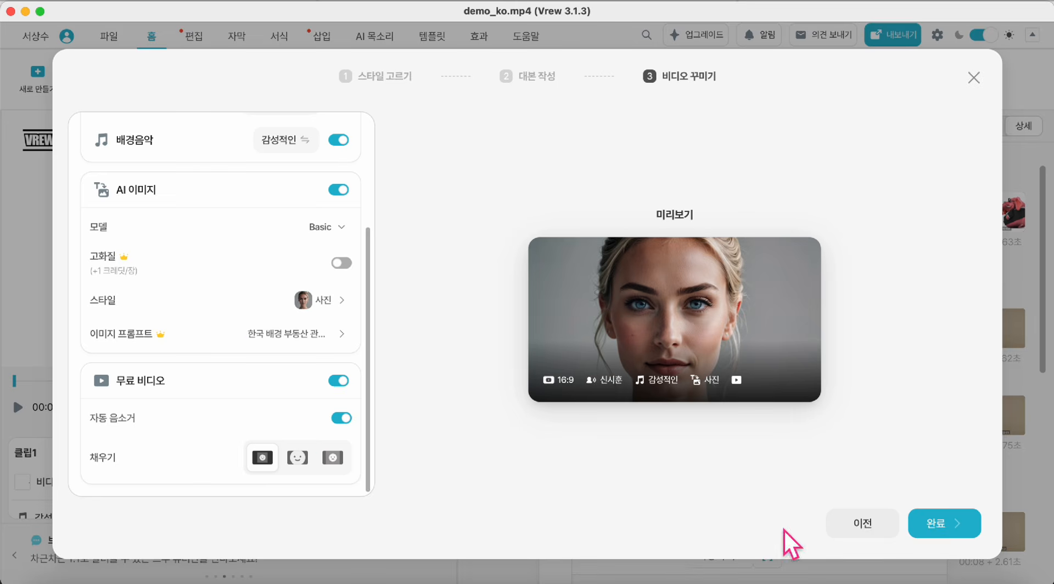
{"action": "left_click", "coordinate": [935, 522]}
{"action": "left_click", "coordinate": [595, 364]}
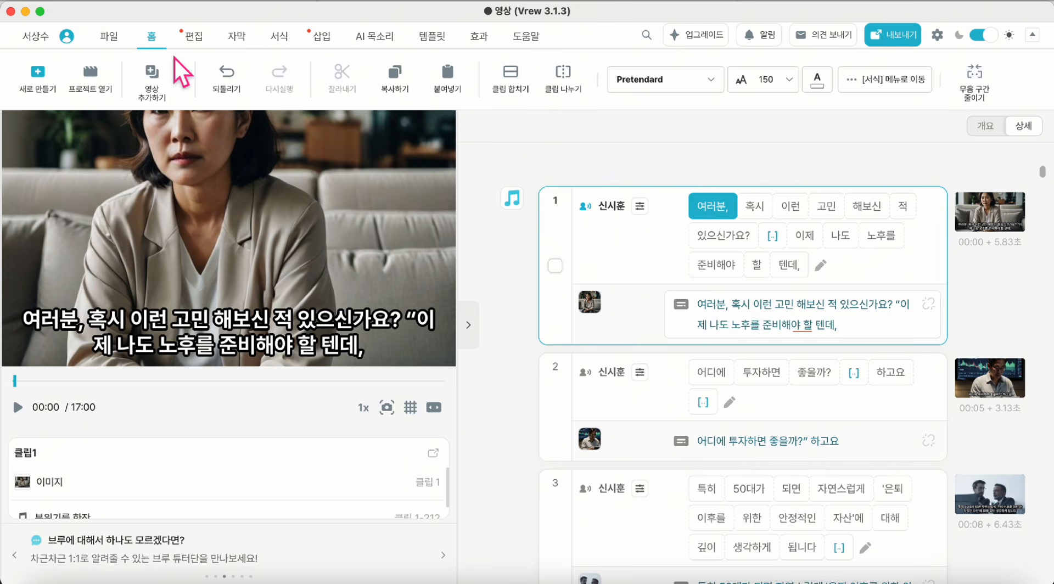
- Automatically split all clips with a maximum of 15 characters per clip
{"action": "left_click", "coordinate": [192, 37]}
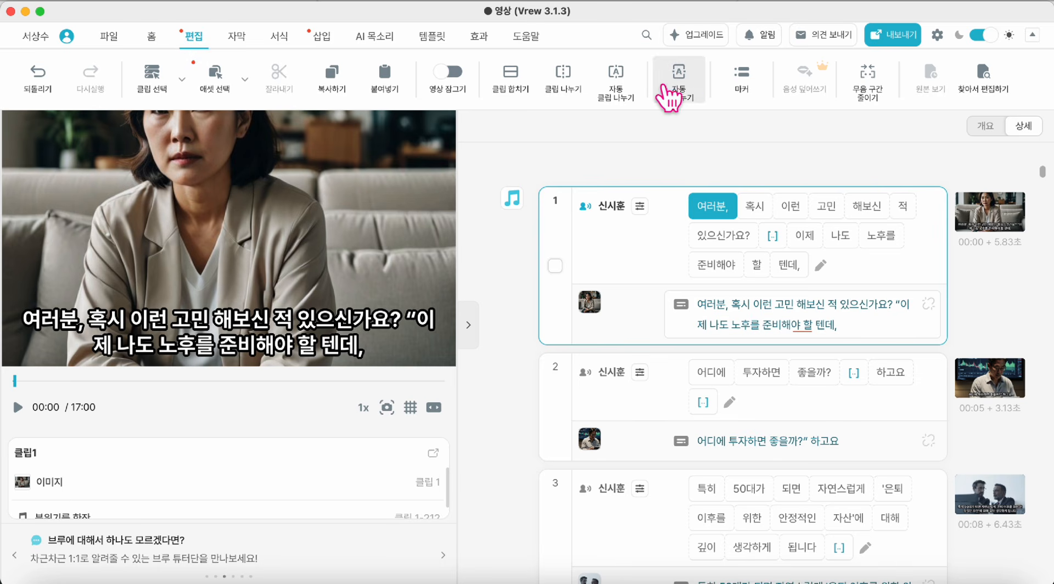
{"action": "left_click", "coordinate": [636, 102]}
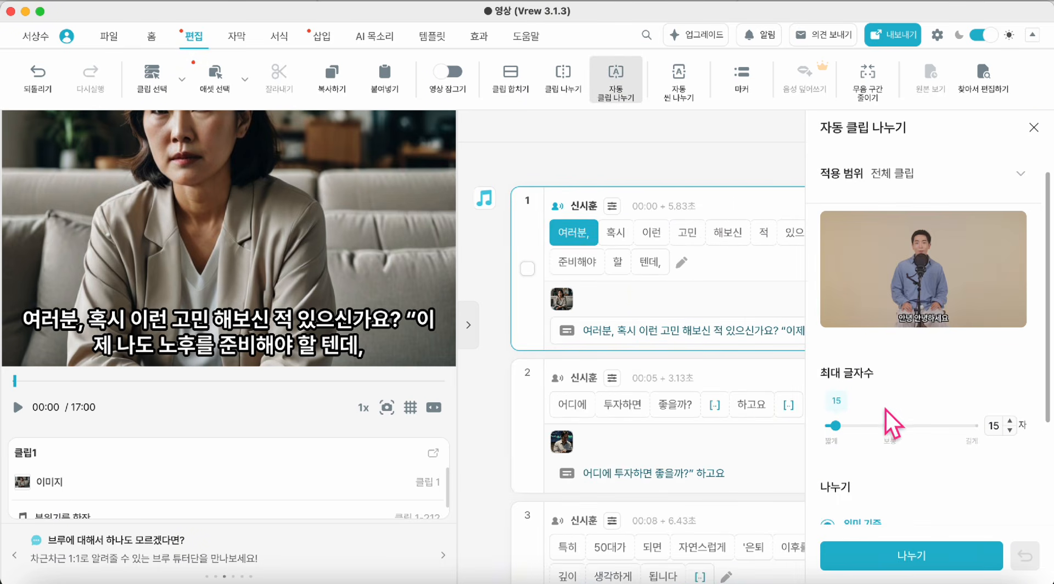
{"action": "left_click", "coordinate": [1009, 430]}
{"action": "left_click", "coordinate": [1009, 421]}
{"action": "left_click", "coordinate": [929, 554]}
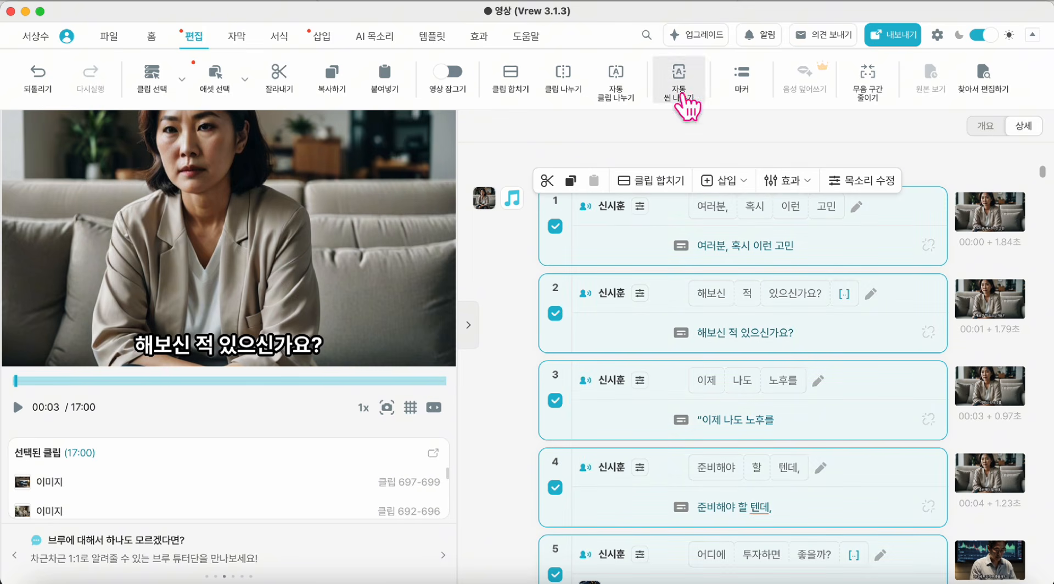
- Apply the saved white-on-black text format to the captions of all selected clips
{"action": "left_click", "coordinate": [276, 36]}
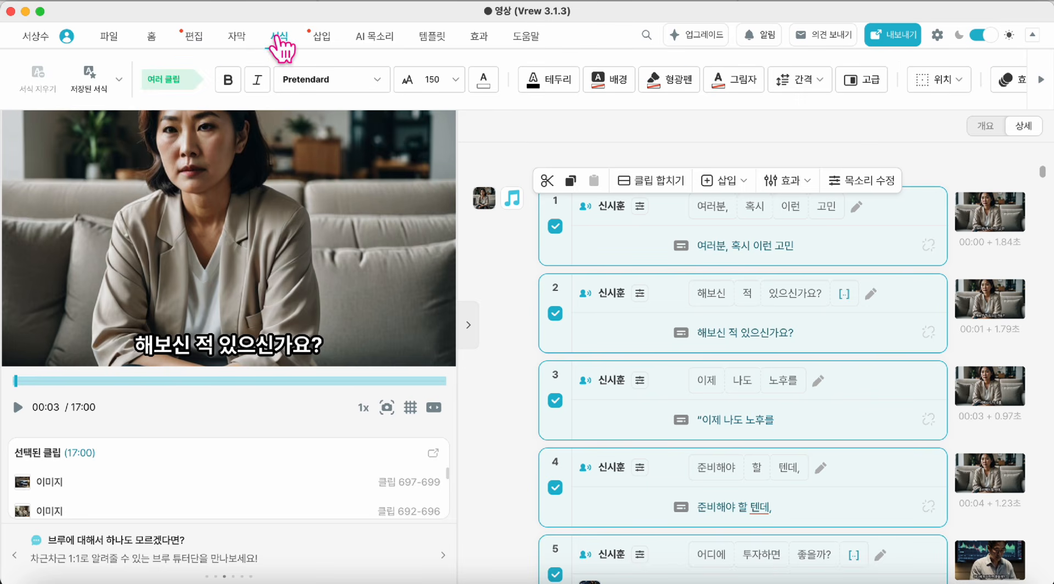
{"action": "left_click", "coordinate": [110, 83]}
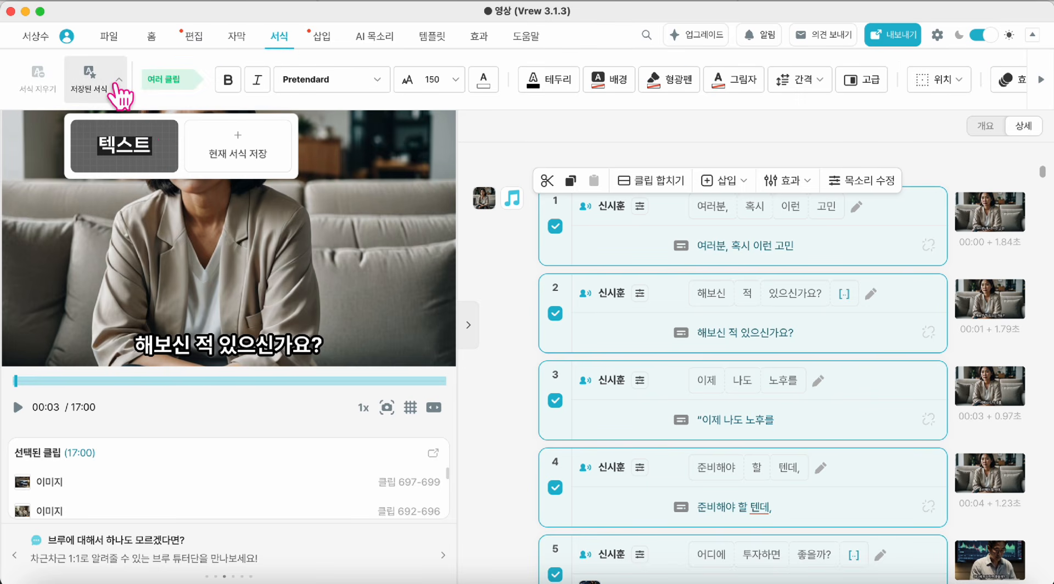
{"action": "left_click", "coordinate": [136, 154]}
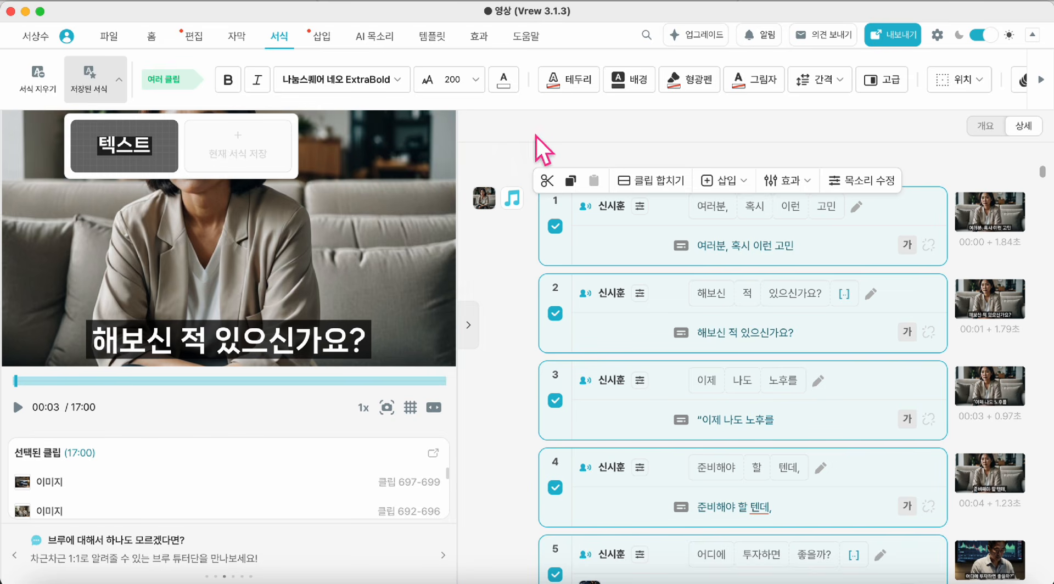
{"action": "left_click", "coordinate": [551, 125]}
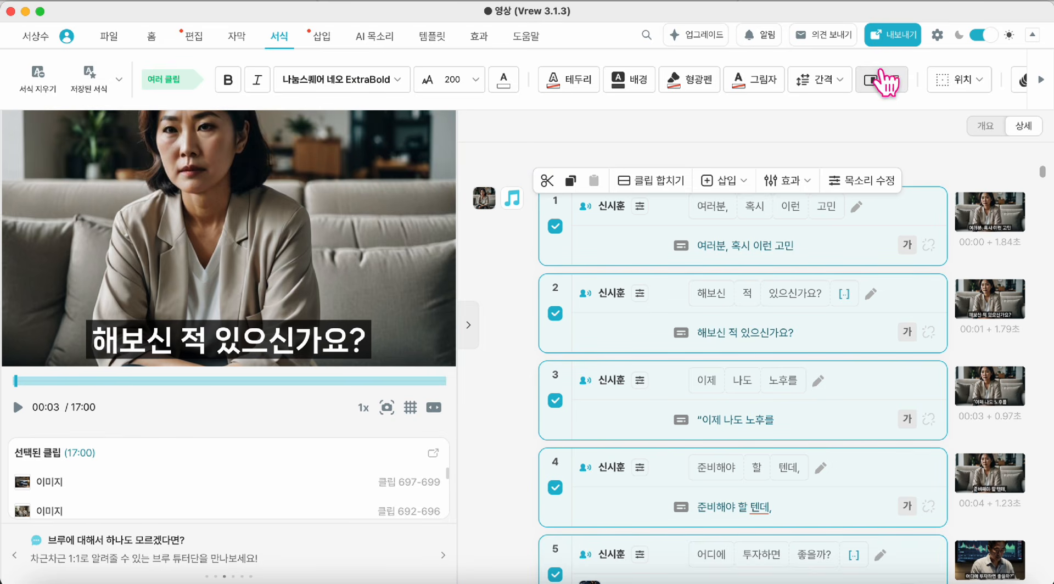
- Set the vertical position of all the captions to the middle of the frame
{"action": "left_click", "coordinate": [962, 82]}
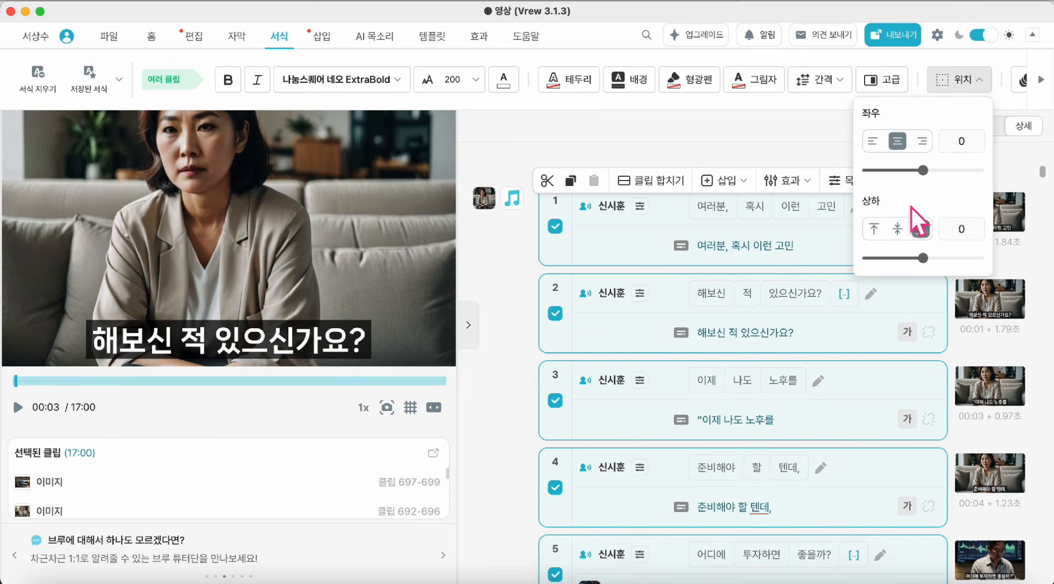
{"action": "left_click", "coordinate": [897, 228]}
{"action": "left_click", "coordinate": [705, 143]}
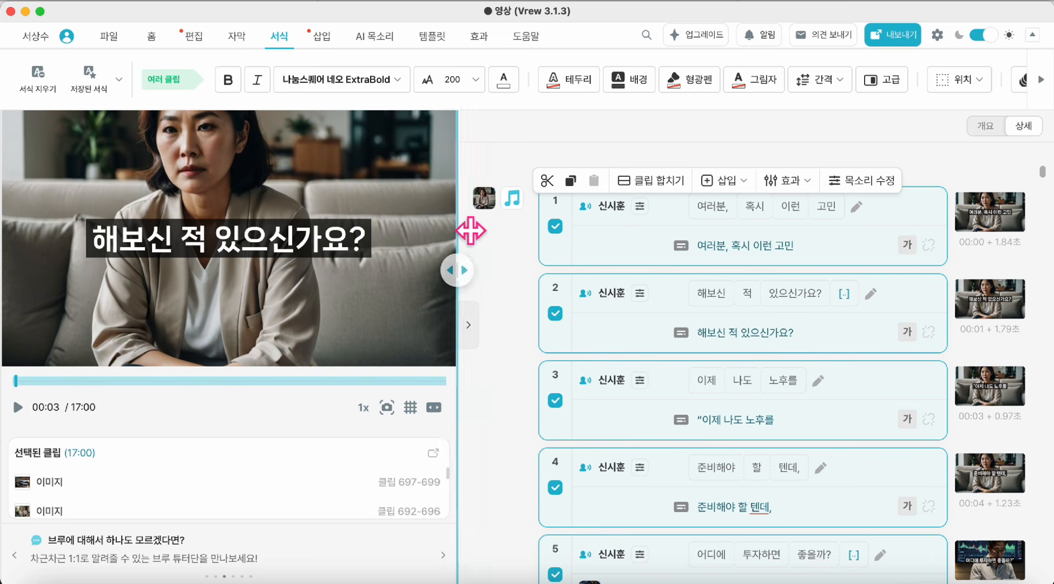
- Generate an AI thumbnail draft for the video and delete its suggested headline text
{"action": "left_click", "coordinate": [111, 37]}
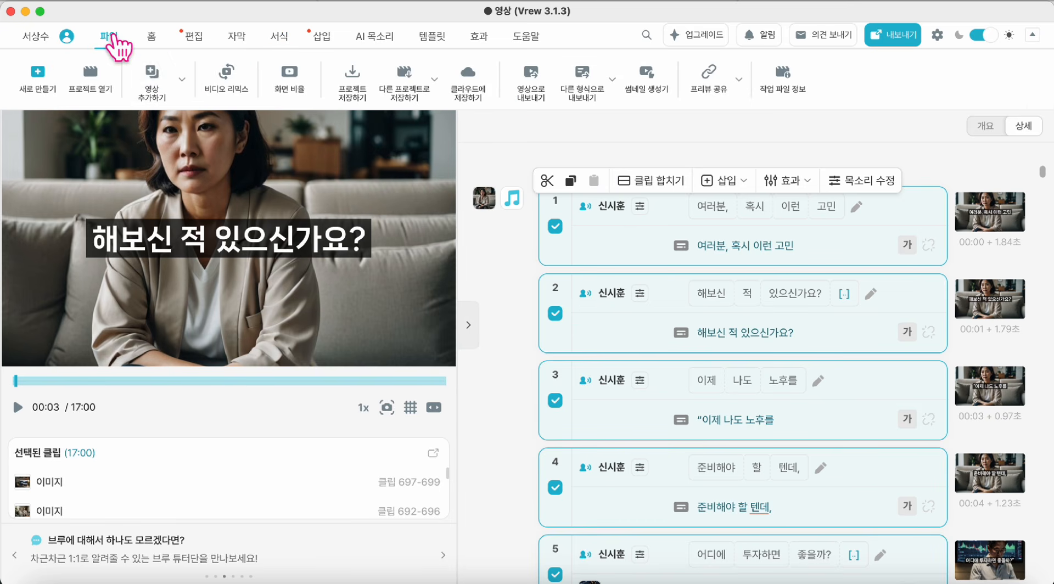
{"action": "left_click", "coordinate": [646, 80]}
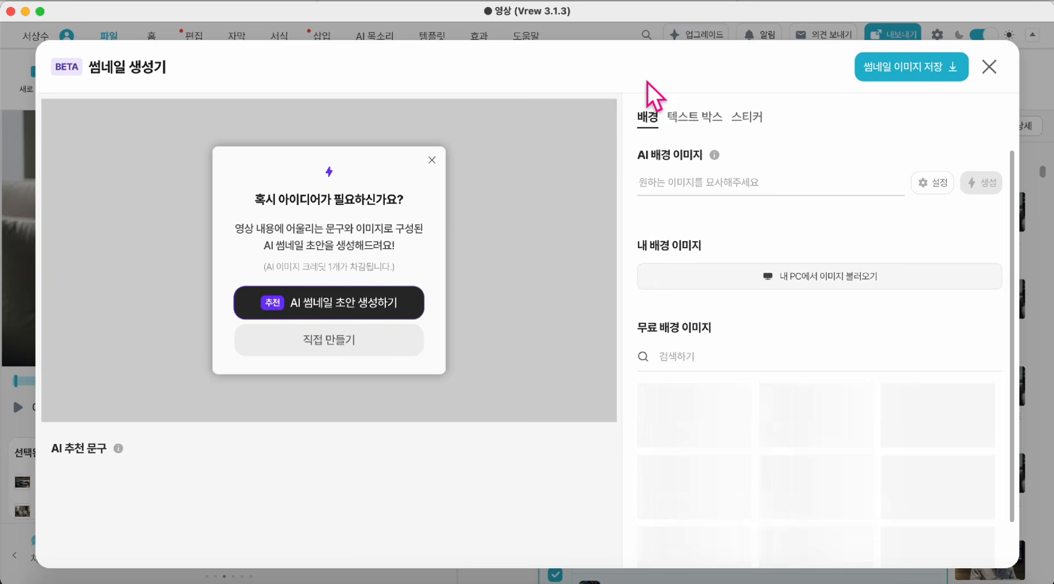
{"action": "left_click", "coordinate": [372, 308]}
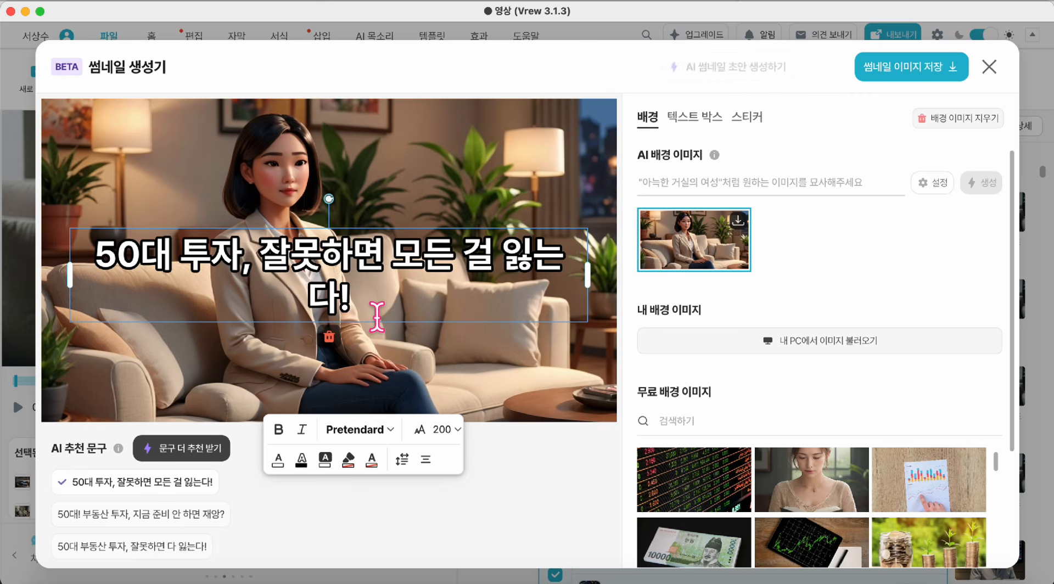
{"action": "key", "text": "Delete"}
- Add a plain outlined text box reading "50대 부동산 투자" at size 450 and widen it across the thumbnail
{"action": "left_click", "coordinate": [694, 118]}
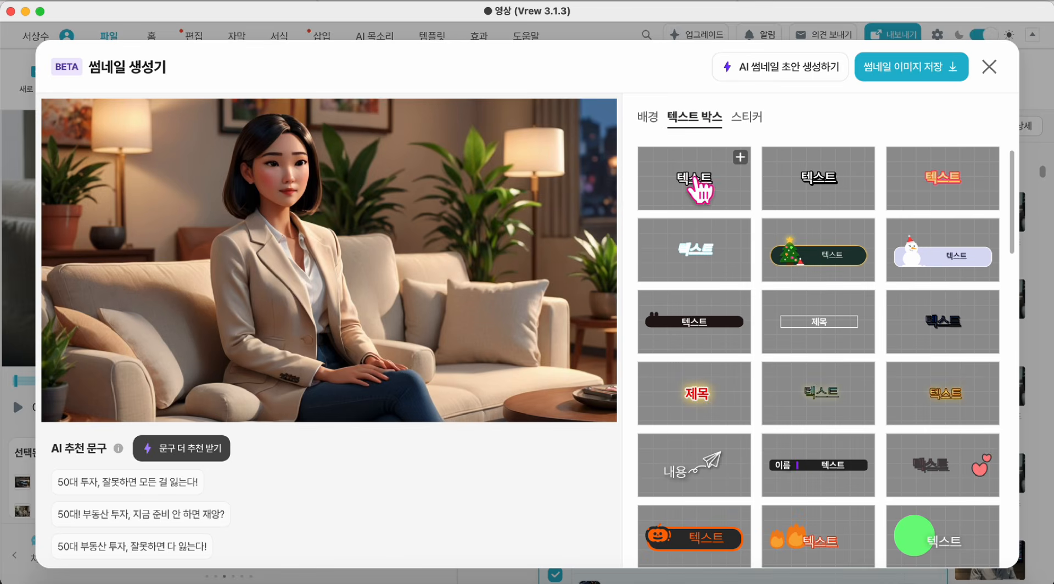
{"action": "left_click", "coordinate": [694, 180]}
{"action": "double_click", "coordinate": [385, 268]}
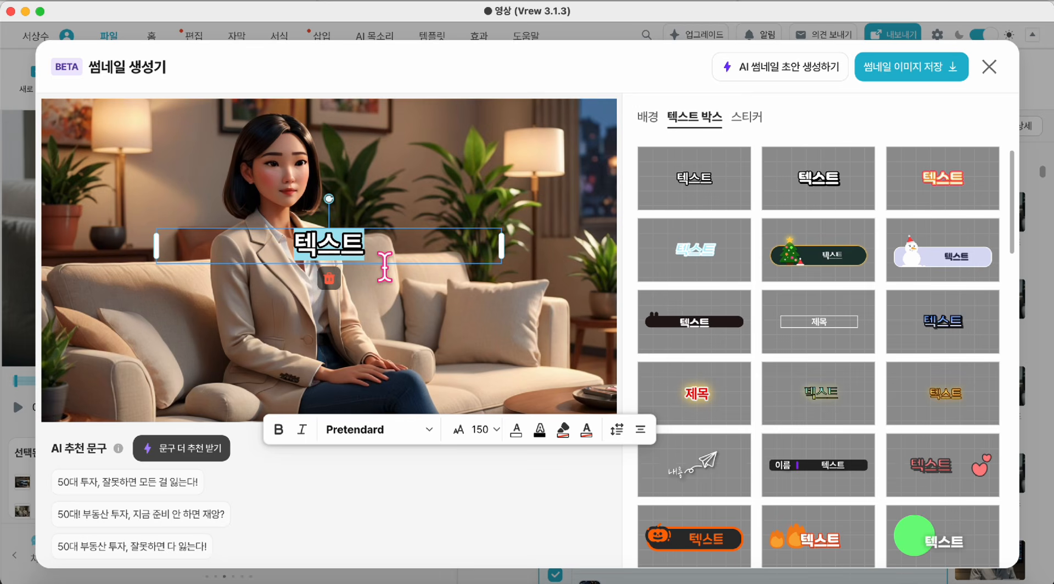
{"action": "type", "text": "50대 부동산 투자"}
{"action": "left_click_drag", "start_coordinate": [501, 246], "coordinate": [382, 246]}
{"action": "left_click", "coordinate": [481, 430]}
{"action": "type", "text": "450"}
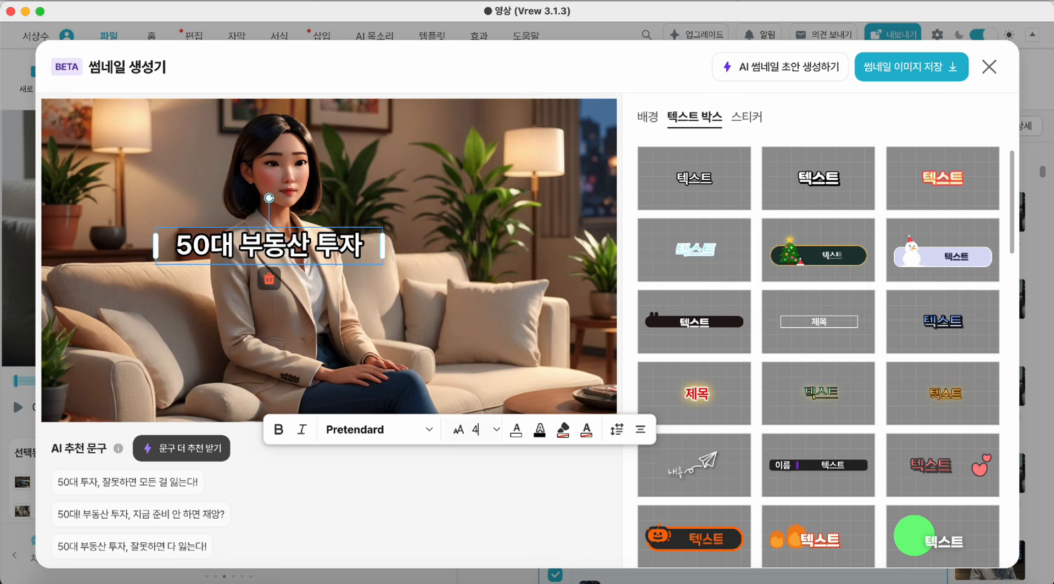
{"action": "key", "text": "Return"}
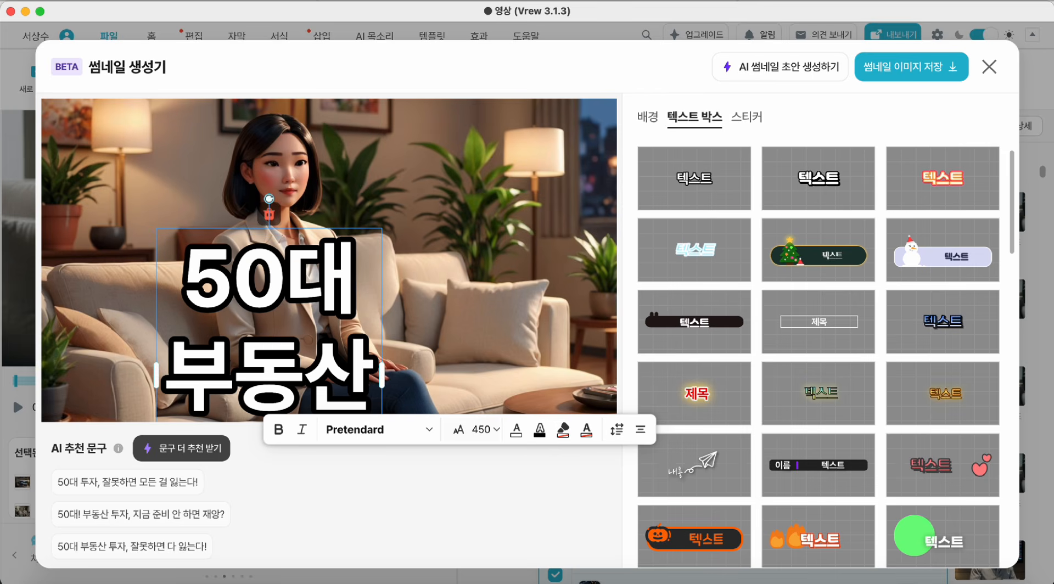
{"action": "left_click_drag", "start_coordinate": [382, 373], "coordinate": [629, 374]}
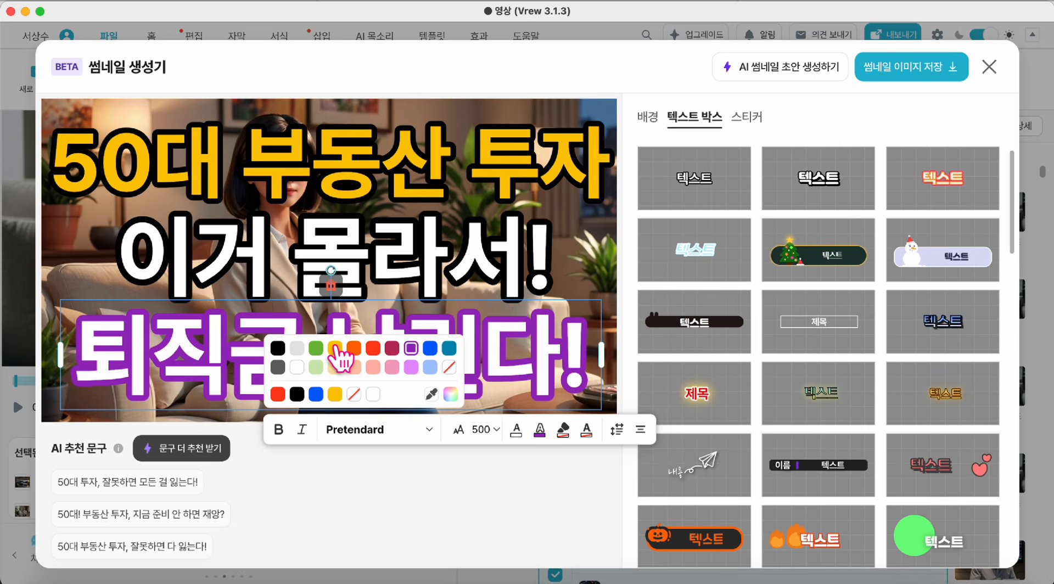
- Give the "퇴직금 날린다!" text a green outline, and save the thumbnail as a PNG in the 다운로드 folder
{"action": "left_click", "coordinate": [317, 349]}
{"action": "left_click", "coordinate": [392, 548]}
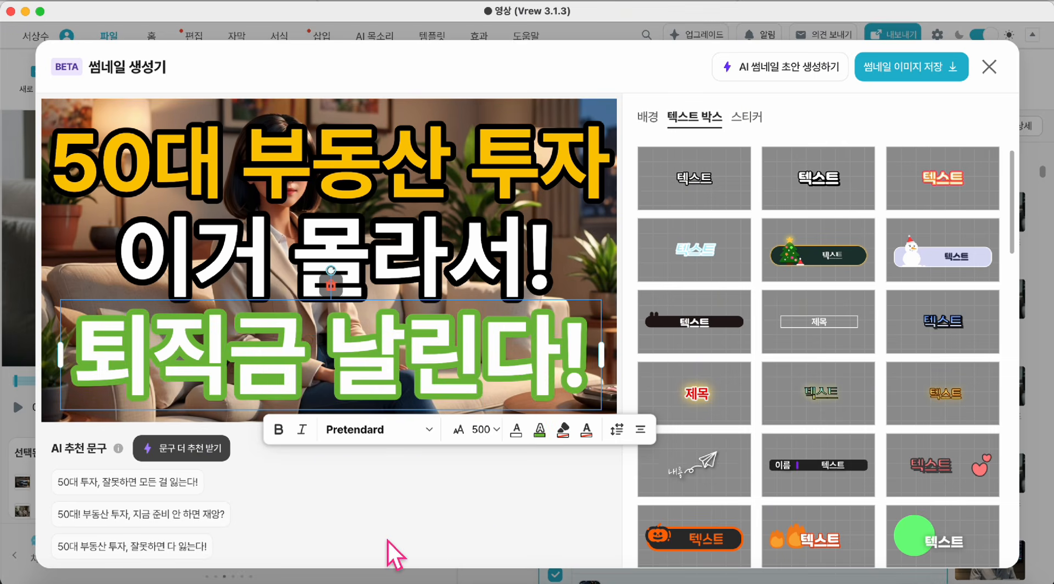
{"action": "left_click", "coordinate": [896, 69]}
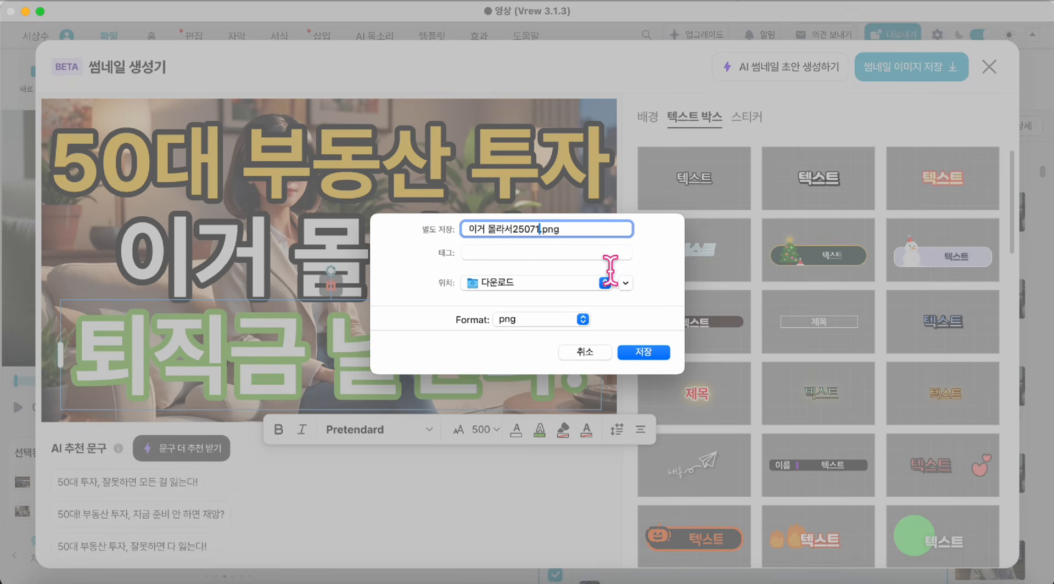
{"action": "key", "text": "Return"}
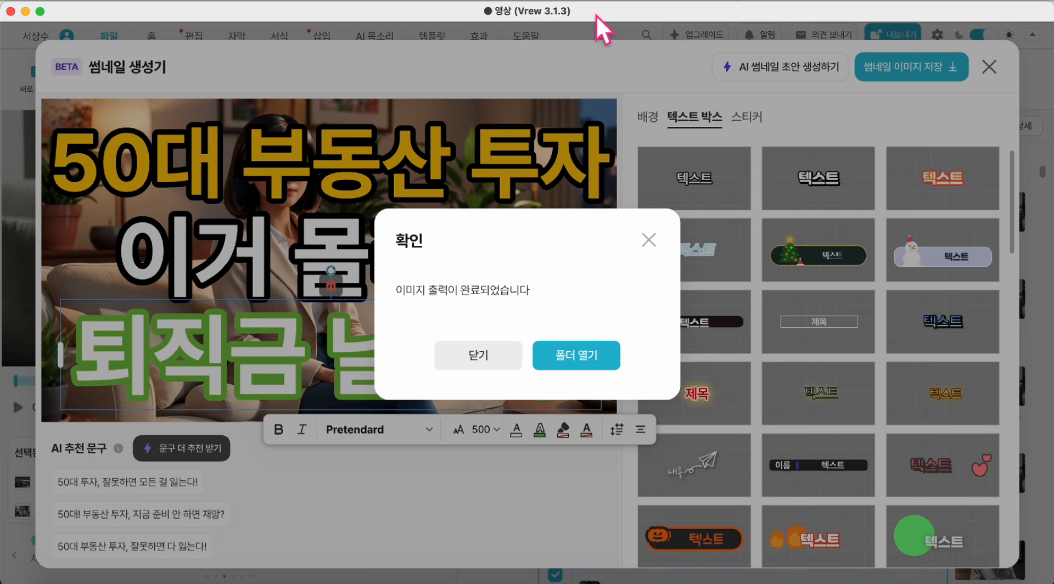
{"action": "left_click", "coordinate": [497, 361]}
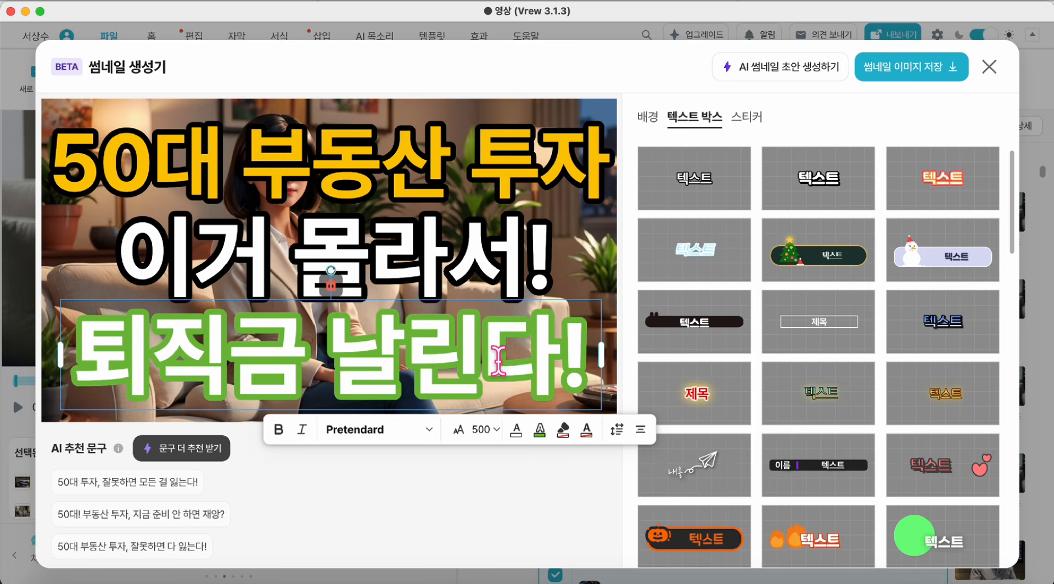
{"action": "left_click", "coordinate": [984, 71]}
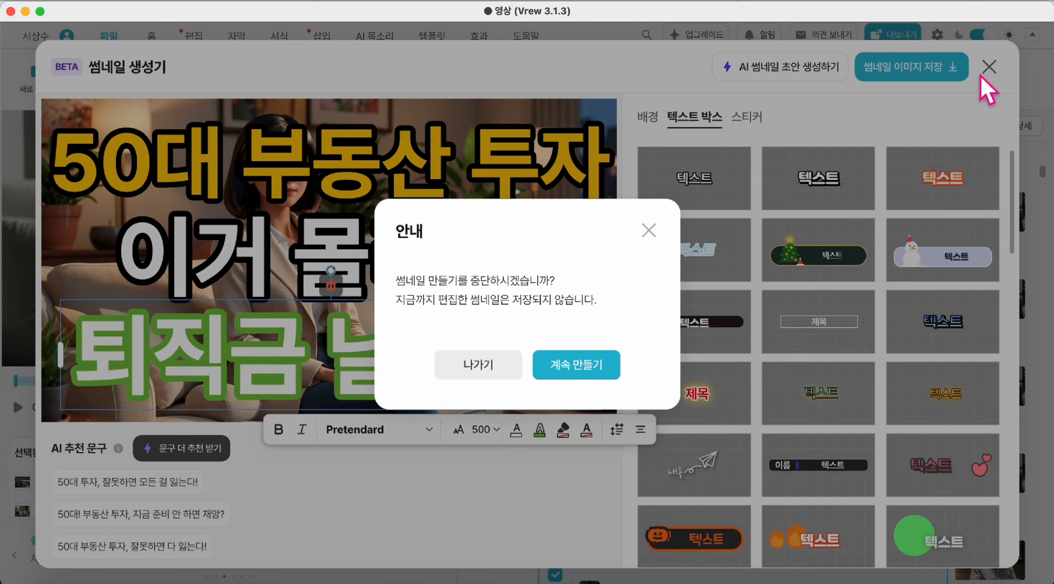
{"action": "left_click", "coordinate": [516, 360]}
- Skim the end of the video and set up an MP4 export of all clips at 원본 (1920 x 1080) resolution
{"action": "left_click_drag", "start_coordinate": [25, 382], "coordinate": [445, 381]}
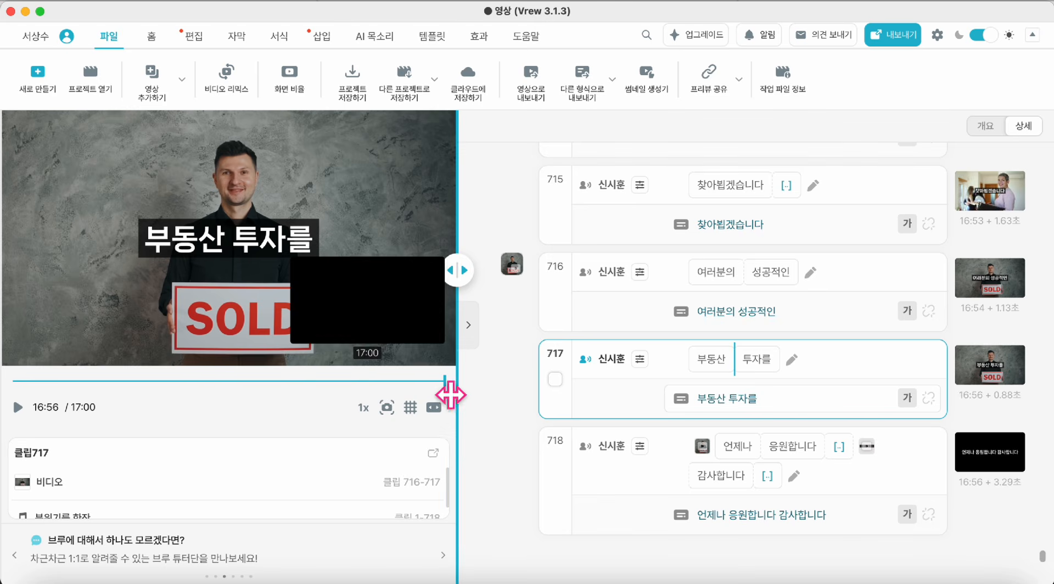
{"action": "left_click", "coordinate": [435, 388]}
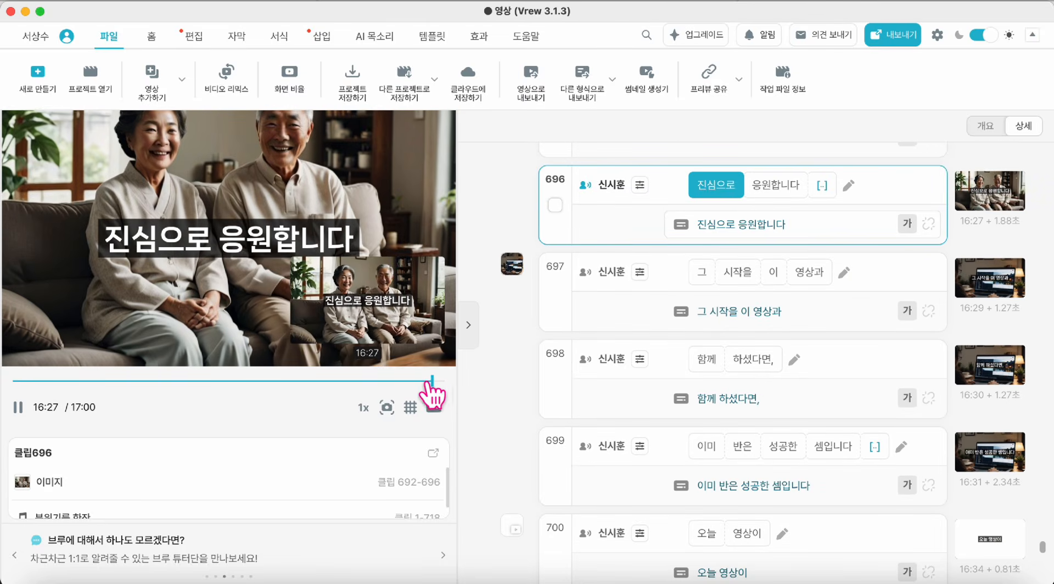
{"action": "left_click", "coordinate": [896, 38]}
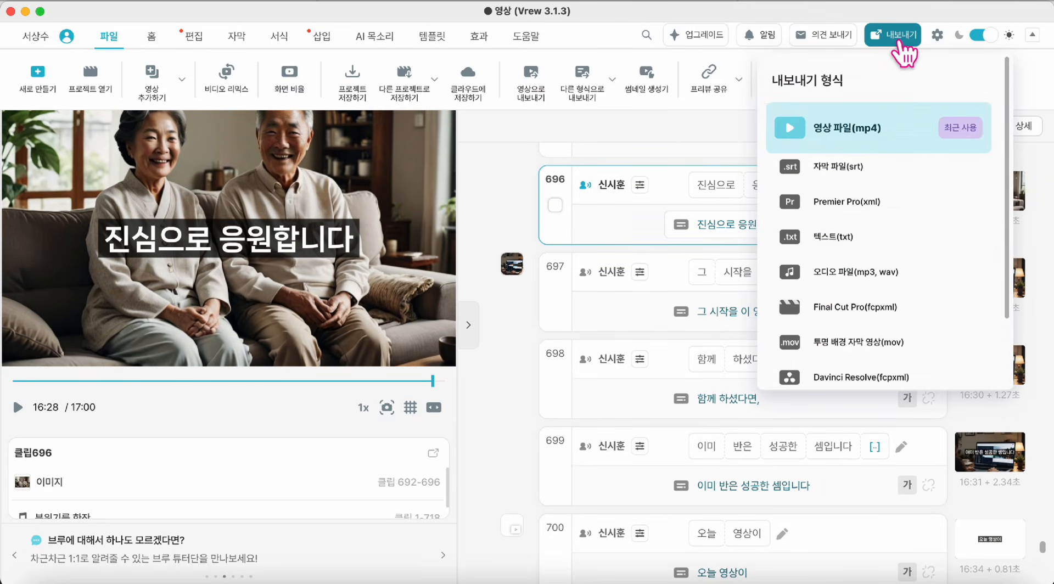
{"action": "left_click", "coordinate": [862, 128]}
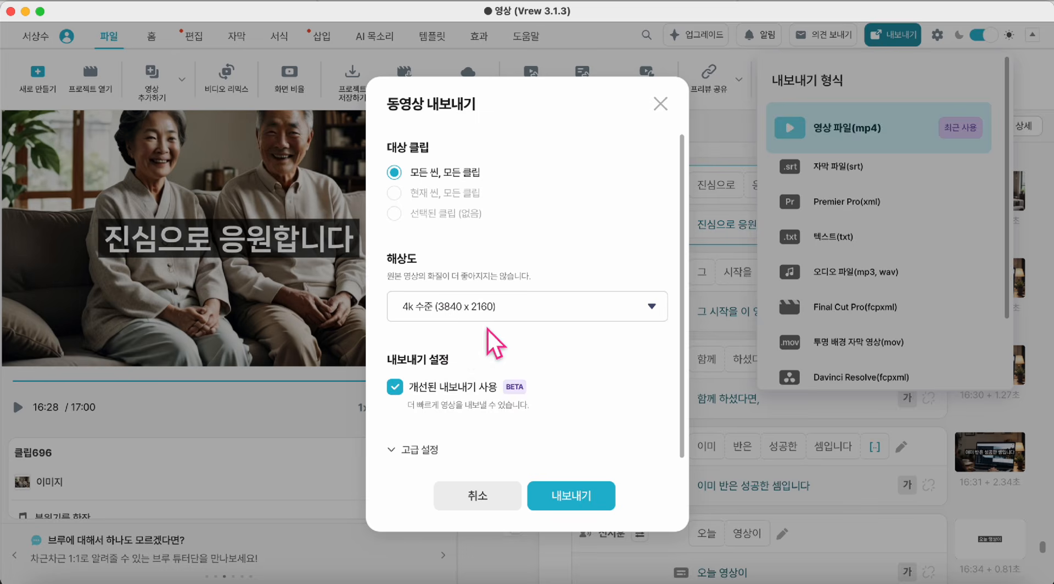
{"action": "left_click", "coordinate": [505, 311]}
{"action": "left_click", "coordinate": [469, 356]}
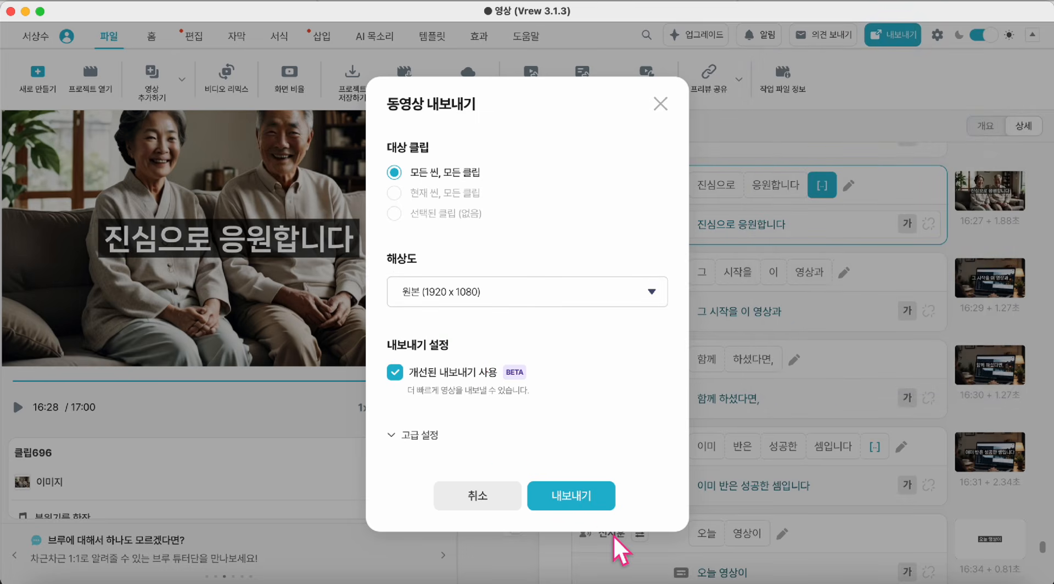
- Export the video to the 다운로드 folder as "250715 부동산 투자.mp4"
{"action": "left_click", "coordinate": [574, 497]}
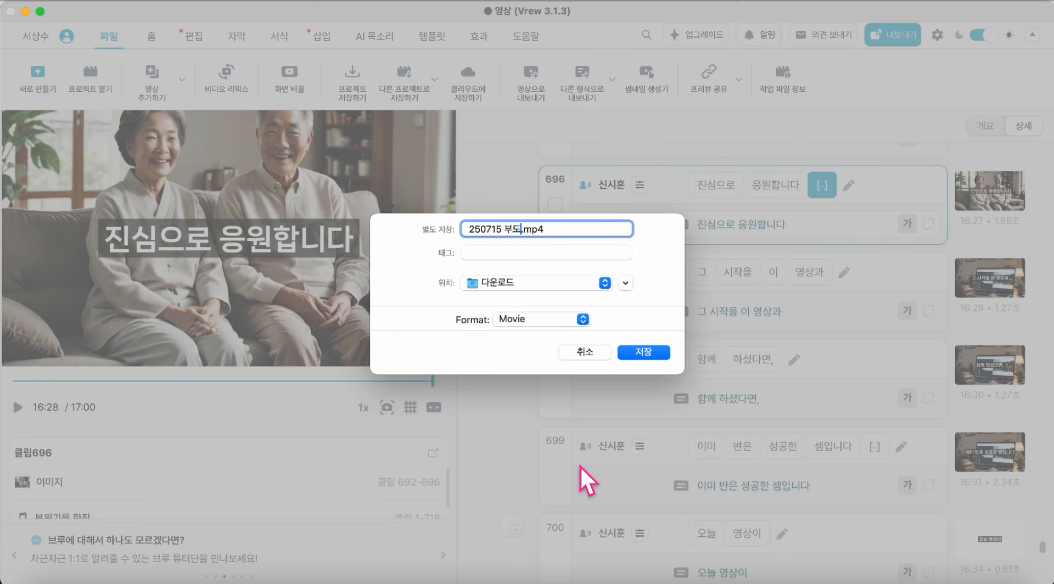
{"action": "type", "text": "자"}
{"action": "key", "text": "Return"}
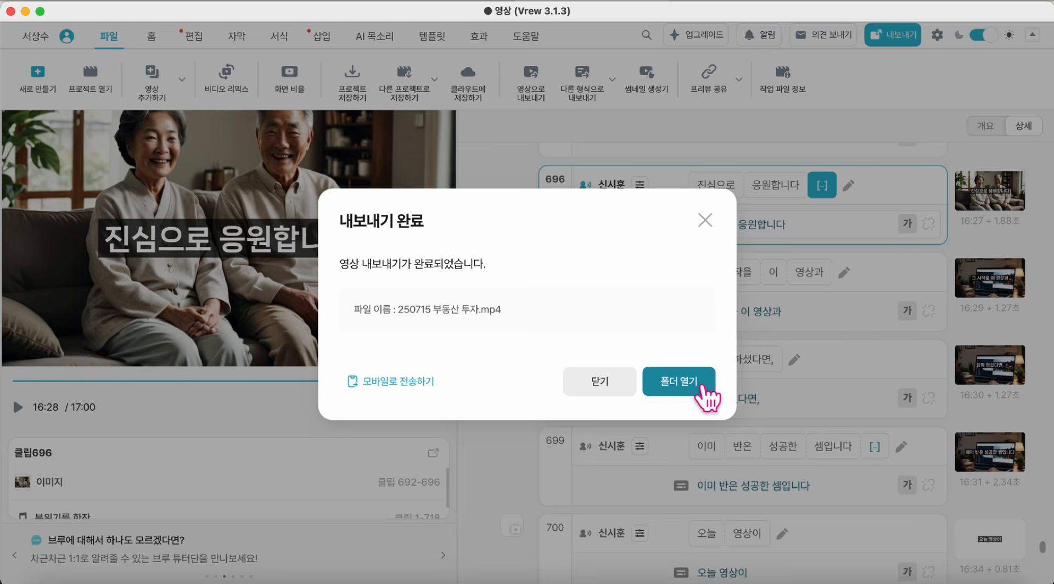
- Open the exported video from its folder in the media player and play it
{"action": "left_click", "coordinate": [683, 387]}
{"action": "double_click", "coordinate": [585, 94]}
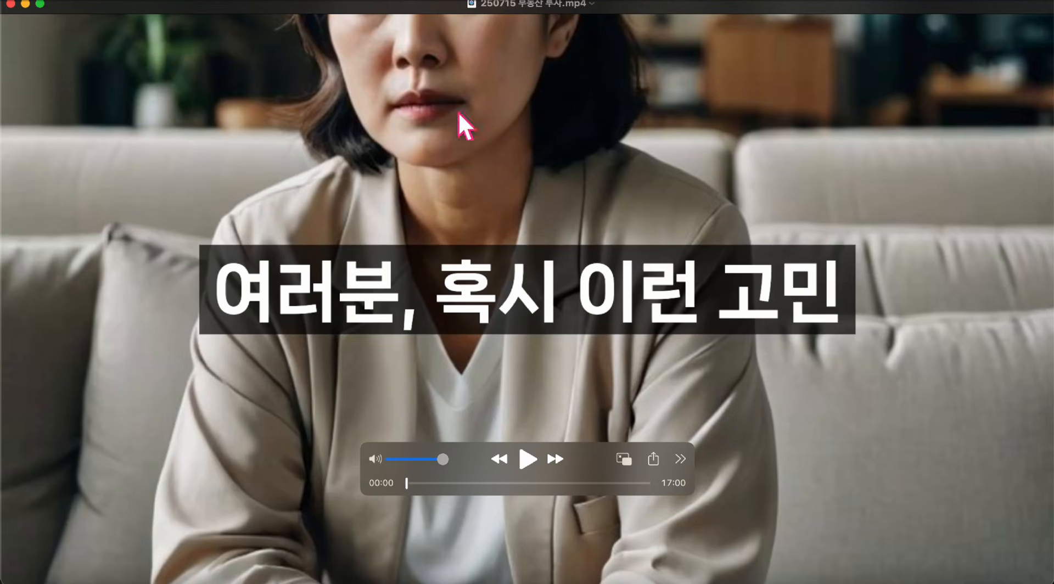
{"action": "left_click", "coordinate": [521, 462]}
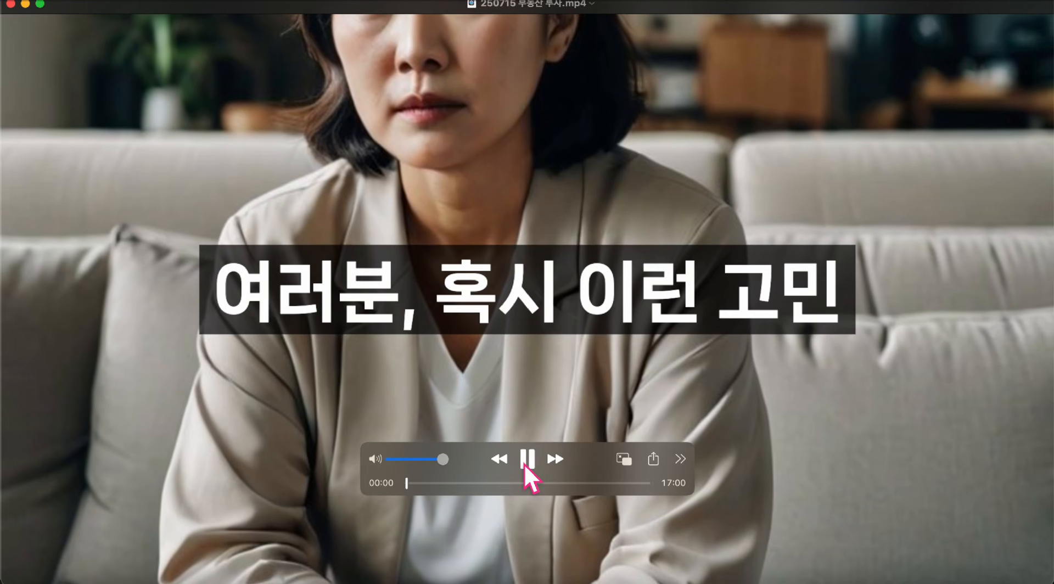
- Skip ahead in the exported video to check a further part of it
{"action": "left_click_drag", "start_coordinate": [460, 483], "coordinate": [495, 484]}
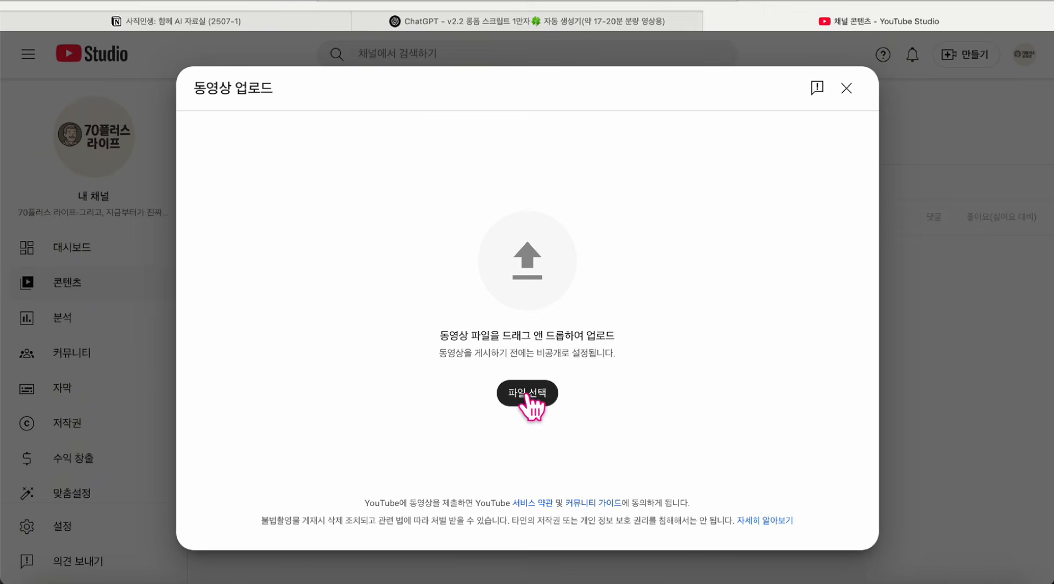
- In YouTube Studio, upload "250715 부동산 투자.mp4" and set "이거 몰라서250715.png" as its thumbnail
{"action": "left_click", "coordinate": [525, 393]}
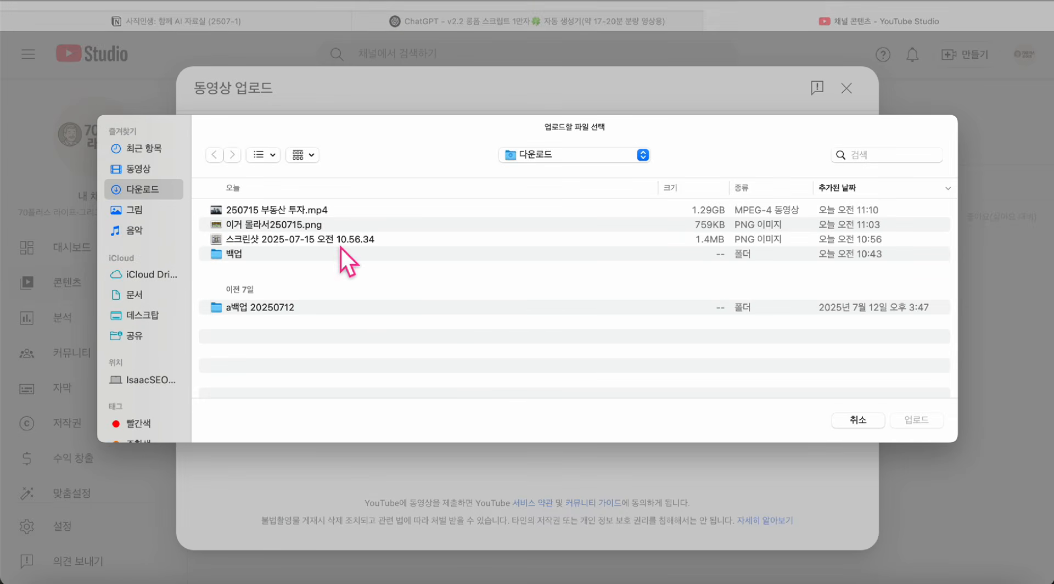
{"action": "double_click", "coordinate": [300, 211]}
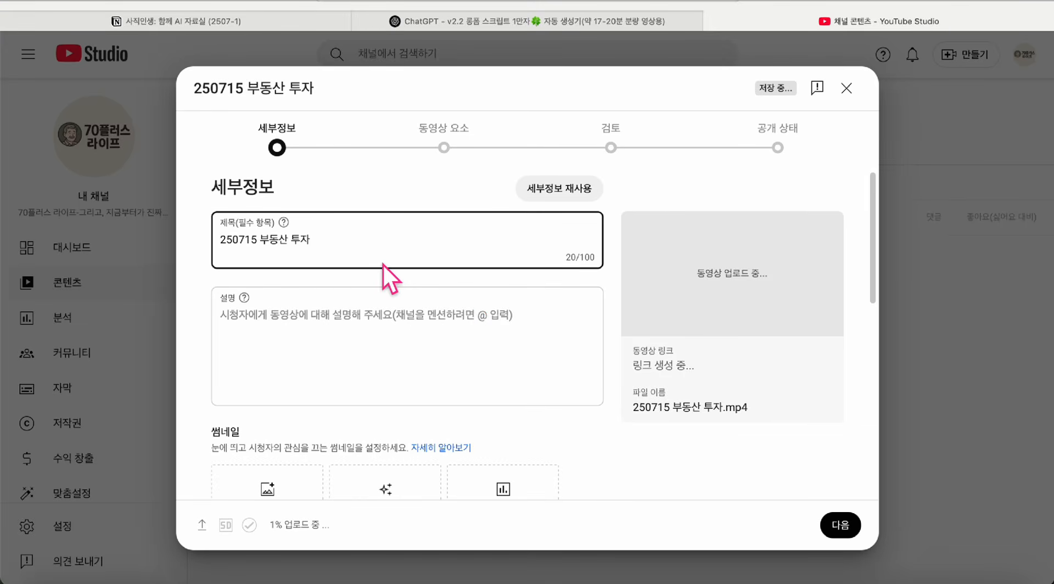
{"action": "left_click", "coordinate": [281, 483]}
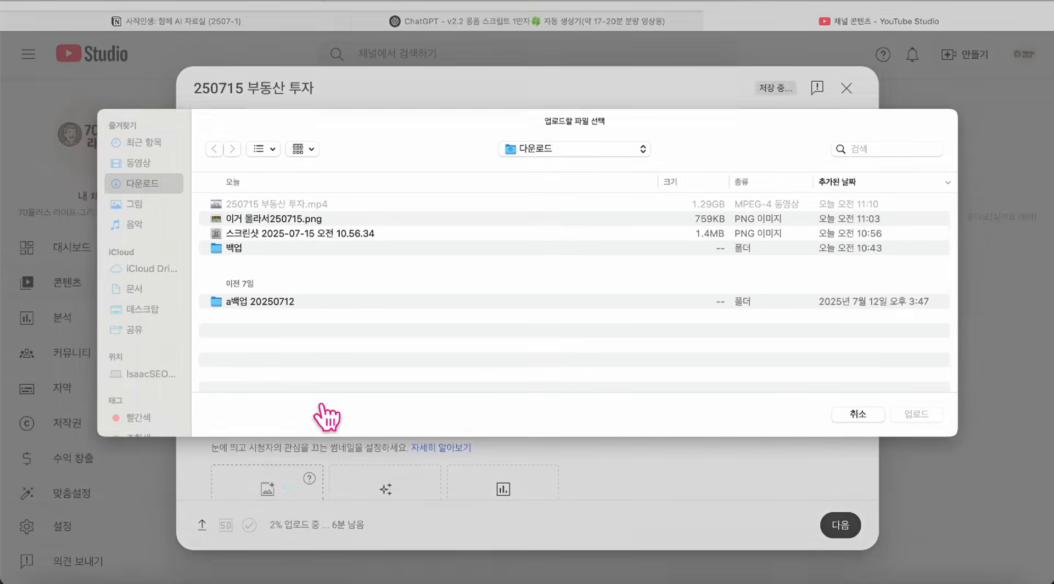
{"action": "double_click", "coordinate": [302, 228]}
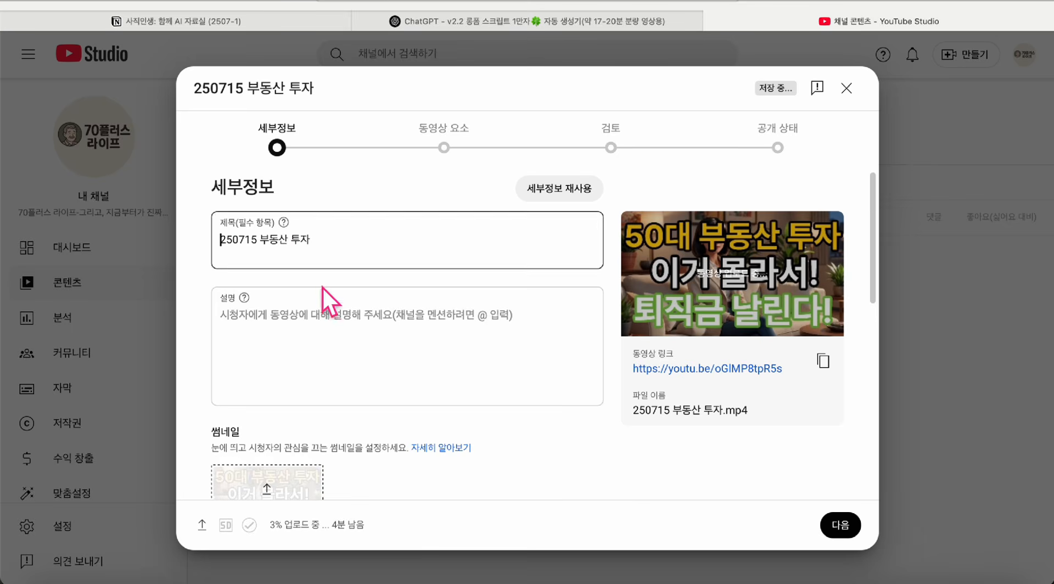
- Copy the video title from ChatGPT's PART 5 output and replace the upload's title with "50대 부동산 투자, 이것 몰라서 다 잃습니다 🏠"
{"action": "scroll", "coordinate": [313, 465], "scroll_direction": "down", "scroll_amount": 2}
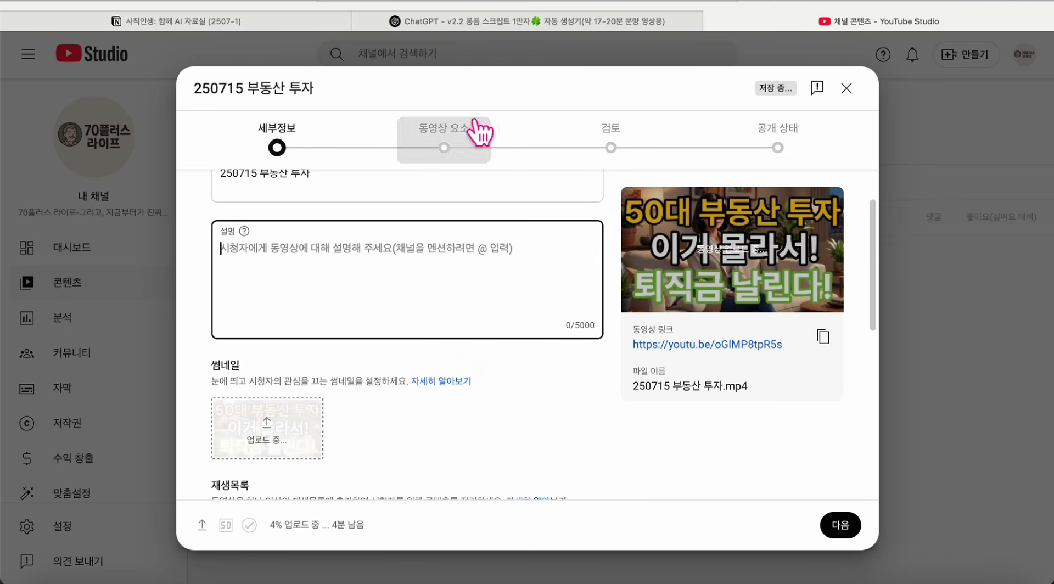
{"action": "left_click", "coordinate": [492, 22]}
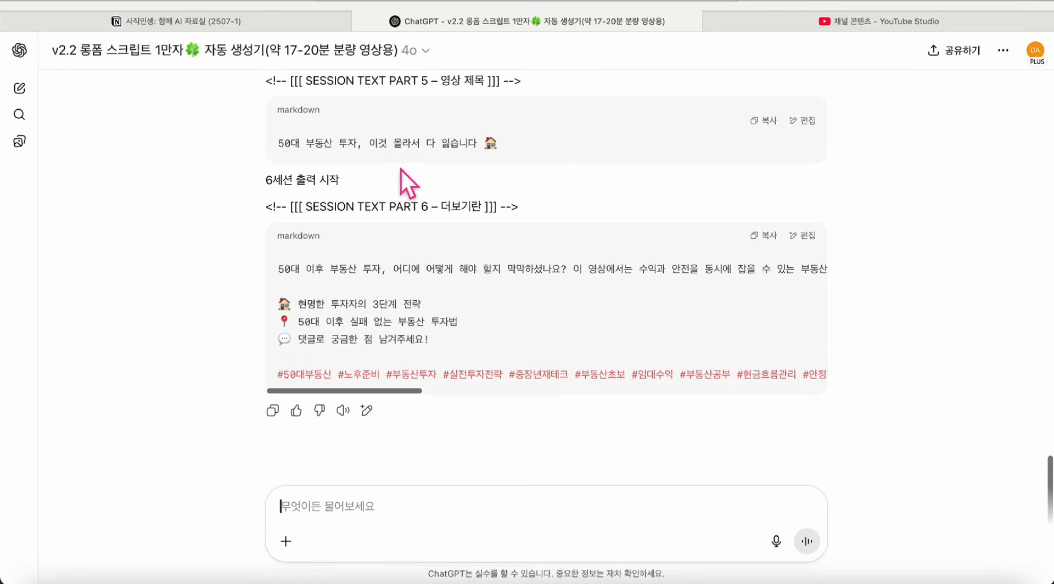
{"action": "left_click_drag", "start_coordinate": [501, 145], "coordinate": [287, 158]}
{"action": "key", "text": "ctrl+c"}
{"action": "left_click", "coordinate": [857, 22]}
{"action": "triple_click", "coordinate": [390, 195]}
{"action": "key", "text": "ctrl+v"}
- Fill the video description with ChatGPT's PART 6 더보기란 text, including its hashtags, and remove the trailing blank line
{"action": "left_click", "coordinate": [376, 235]}
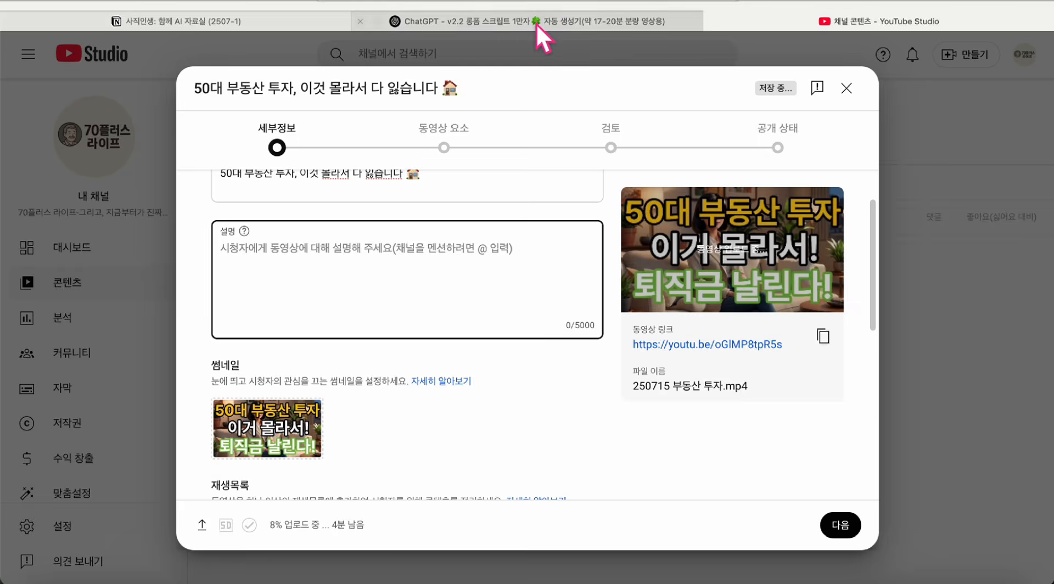
{"action": "left_click", "coordinate": [536, 21]}
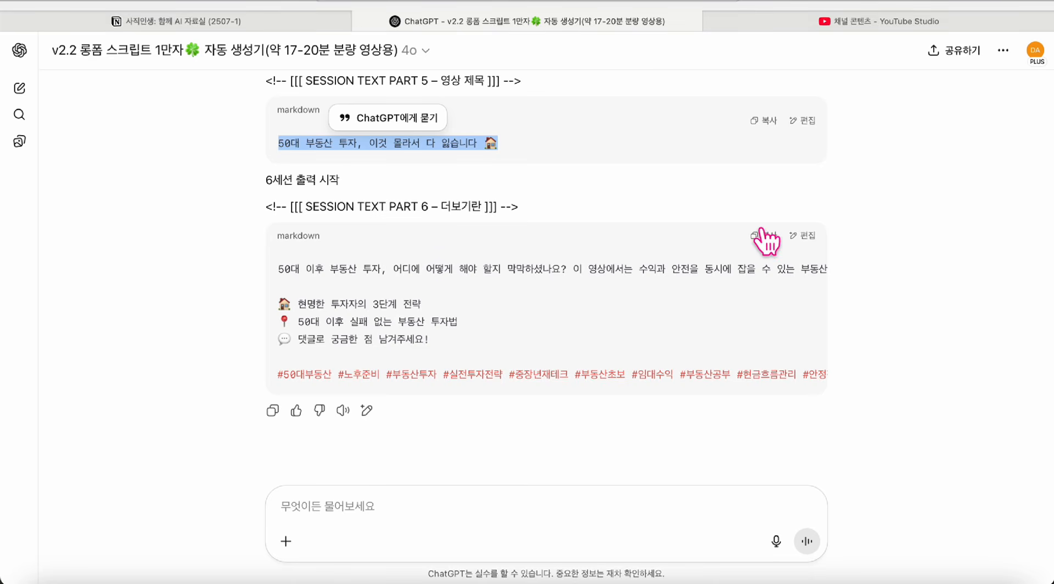
{"action": "left_click", "coordinate": [873, 23]}
{"action": "type", "text": "50대 이후 부동산 투자, 어디에 어떻게 해야 할지 막막하셨나요? 이 영상에서는 수익과 안전을 동시에 잡을 수 있는 부동산 투자 전략을 아주 구체적으로 알려드립니다. 투자 목적 설정부터 지역 분석, 리스크 관리까지 반드시 알아야 할 3단계 핵심 전략을 실제 사례와 함께 쉽게 풀어드립니다. 무리한 대출 없이, 실전에서 바로 활용할 수 있는 부동산 지식! 지금 바로 시청하세요. 구독과 좋아요는 더 좋은 콘텐츠 제작에 큰 힘이 됩니다. 📈  🏠 현명한 투자자의 3단계 전략 📍 50대 이후 실패 없는 부동산 투자법 💬 댓글로 궁금한 점 남겨주세요!  #50대부동산 #노후준비 #부동산투자 #실전투자전략 #중장년재테크 #부동산초보 #임대수익 #부동산공부 #현금흐름관리 #안정적투자"}
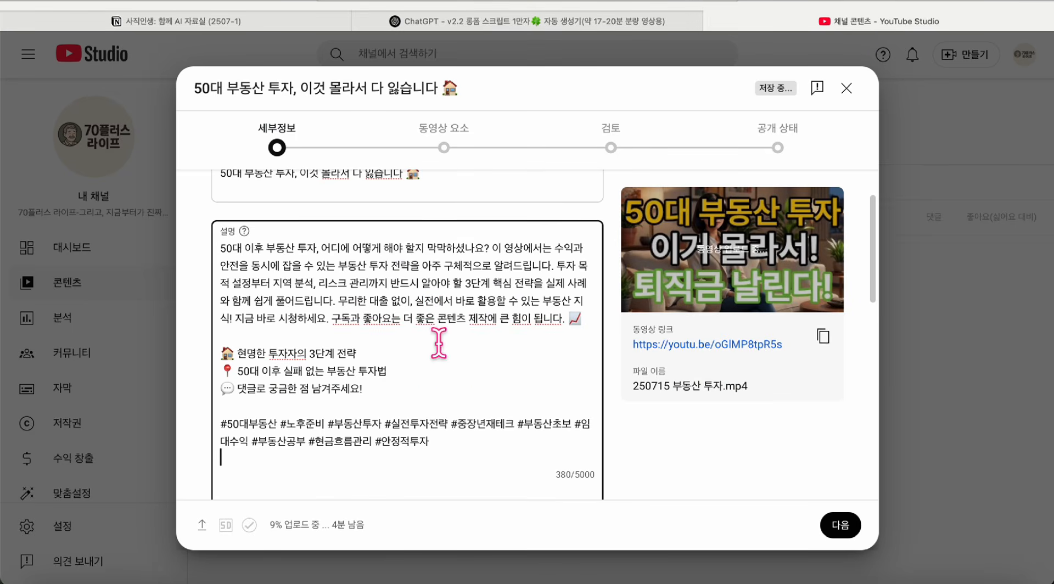
{"action": "key", "text": "BackSpace"}
- Create the public playlist "건강 경제 지식 행복 시니어 를 30대로 바꿔줄! 재생목록", using the same text as description, and add the video to it
{"action": "scroll", "coordinate": [480, 370], "scroll_direction": "down", "scroll_amount": 10}
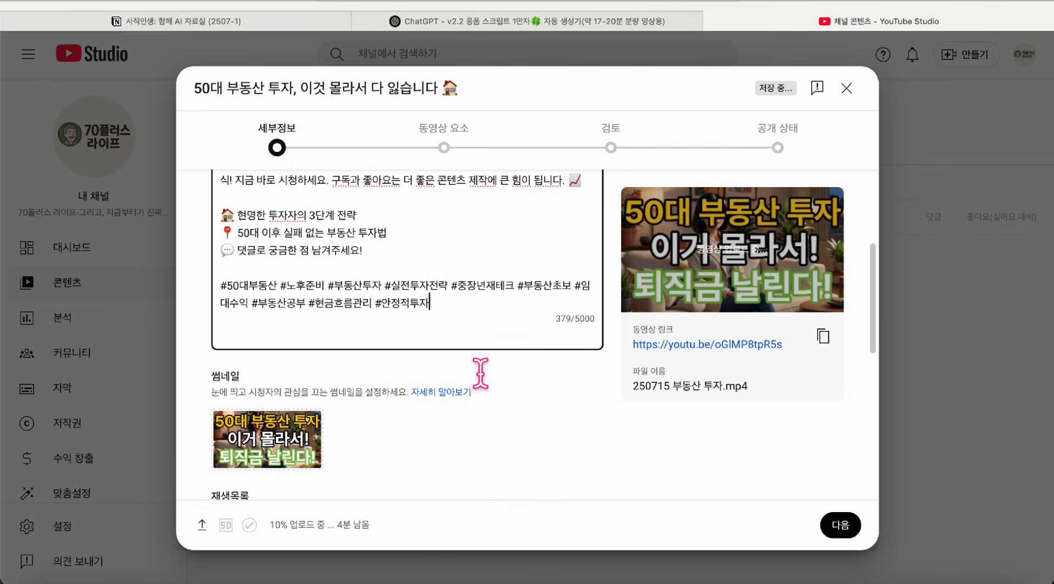
{"action": "left_click", "coordinate": [302, 268]}
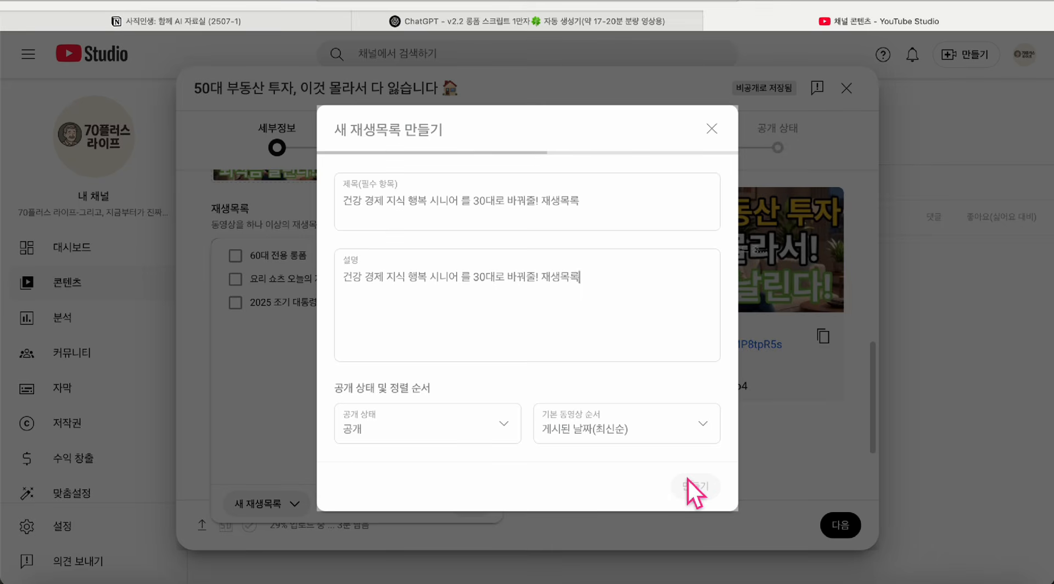
{"action": "left_click", "coordinate": [687, 479]}
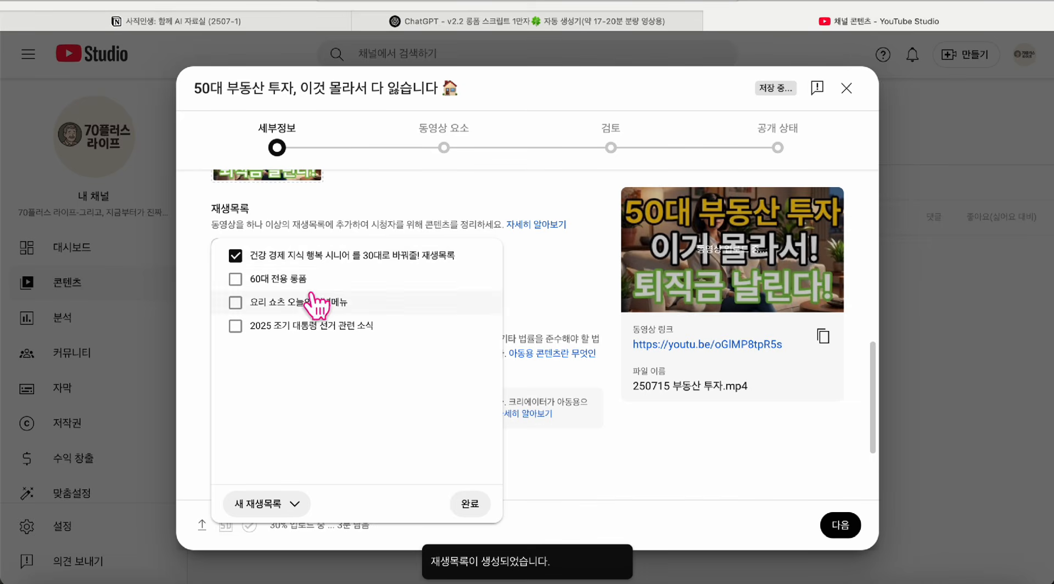
{"action": "left_click", "coordinate": [469, 503]}
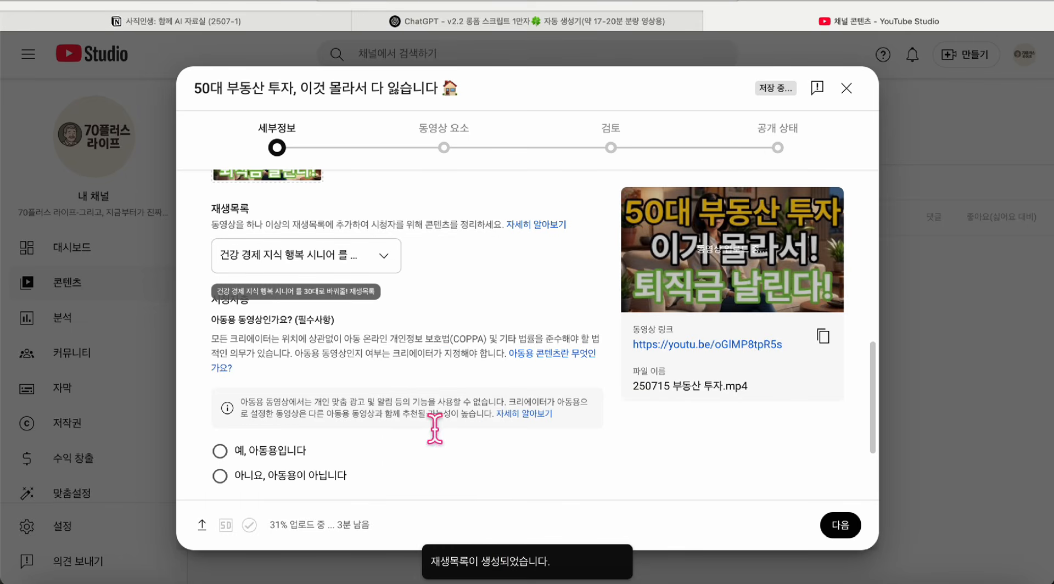
- Mark the video as 아니요, 아동용이 아닙니다 and advance the upload to the 검토 stage
{"action": "left_click", "coordinate": [302, 473]}
{"action": "scroll", "coordinate": [426, 426], "scroll_direction": "down", "scroll_amount": 3}
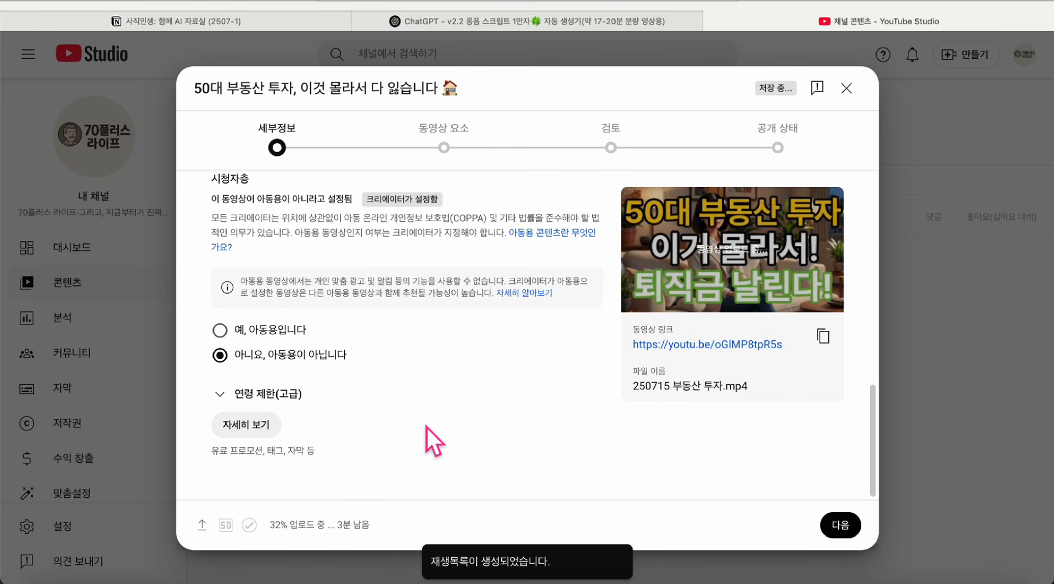
{"action": "left_click", "coordinate": [837, 528]}
{"action": "left_click", "coordinate": [839, 528]}
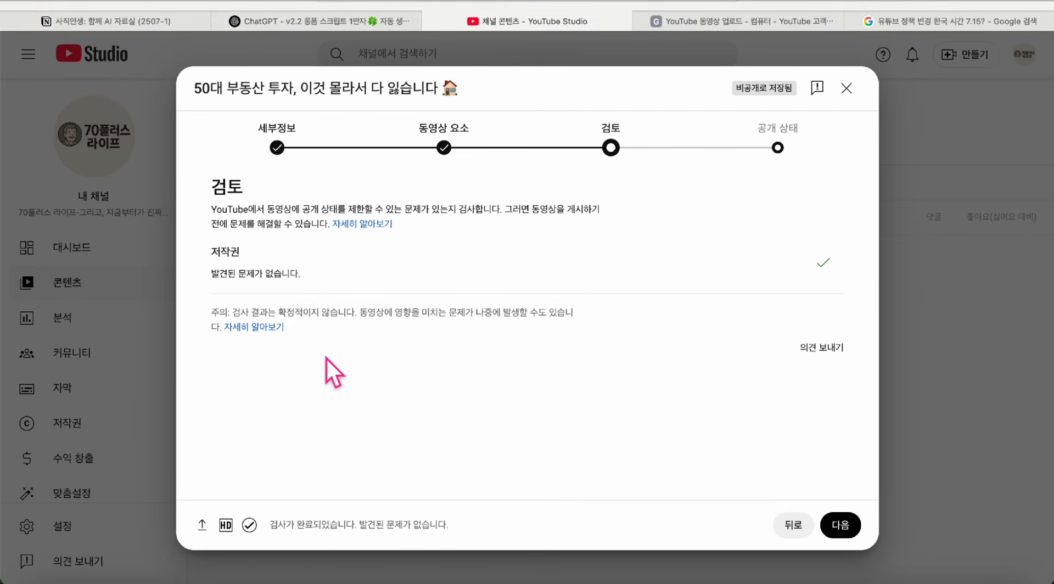
- Publish the video with 공개 visibility and view it full screen on its YouTube watch page
{"action": "left_click", "coordinate": [843, 529]}
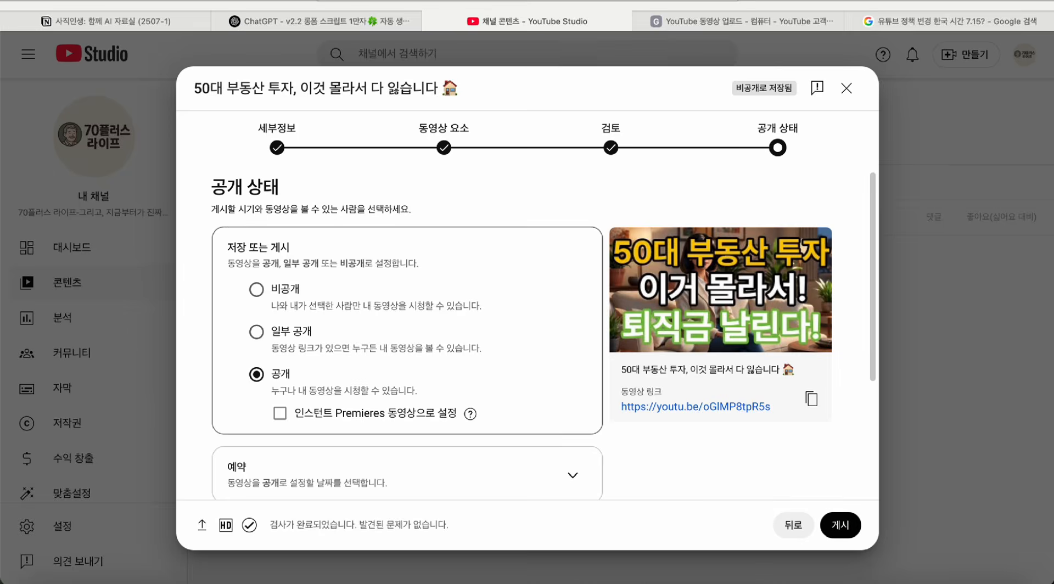
{"action": "left_click", "coordinate": [839, 524]}
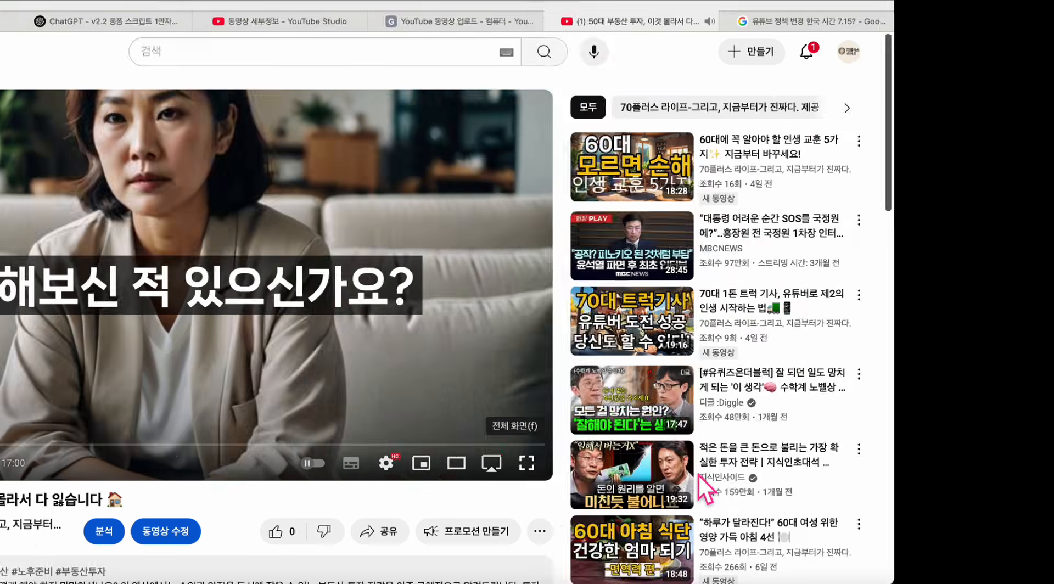
{"action": "key", "text": "f"}
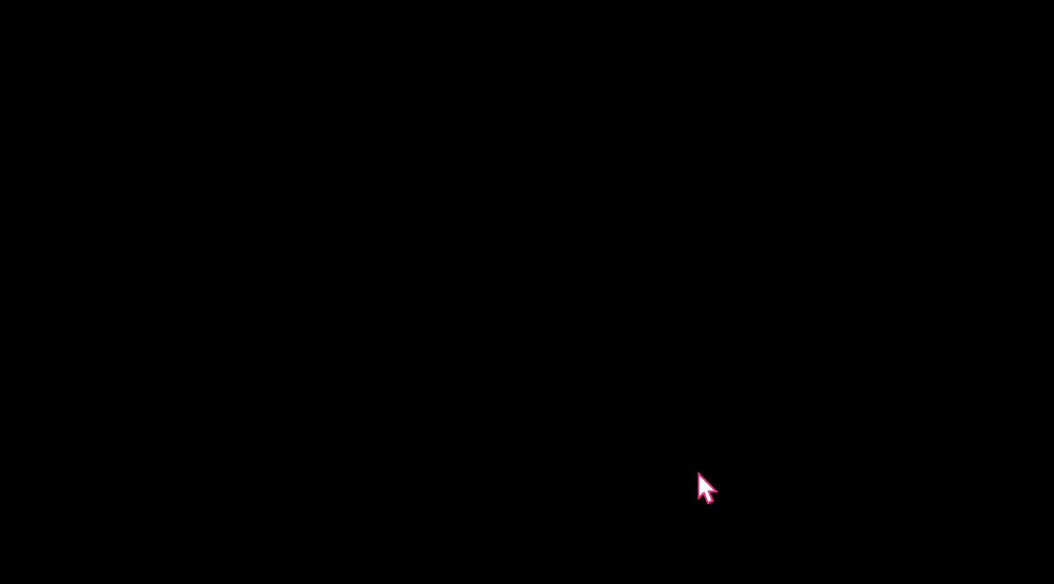